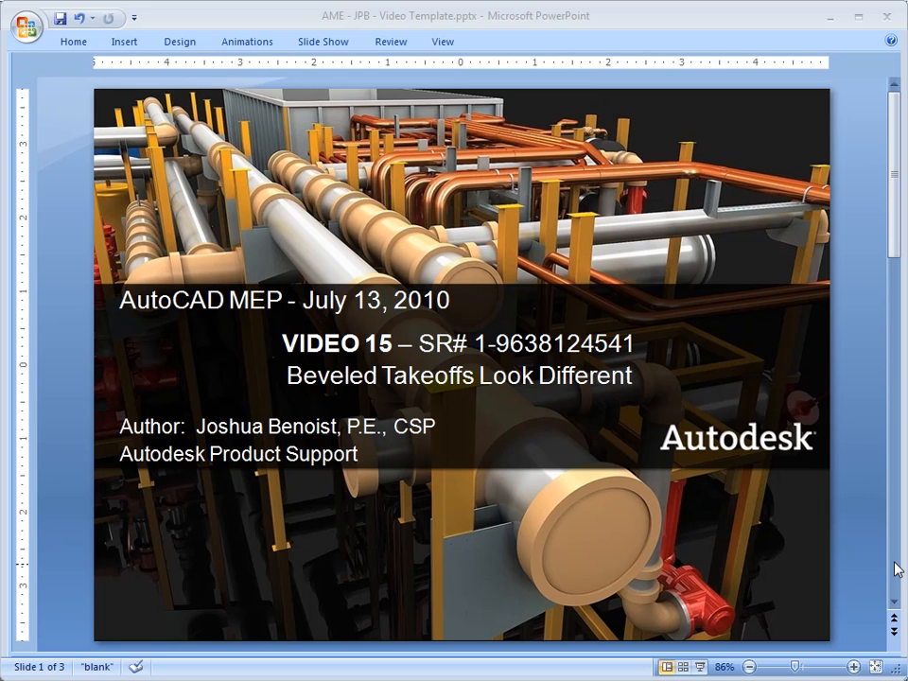
# Switch to AutoCAD MEP and project the rectangular modifier's short edge at the Offset 1 origin onto the Offset 1 work plane.
pyautogui.click(894, 562)
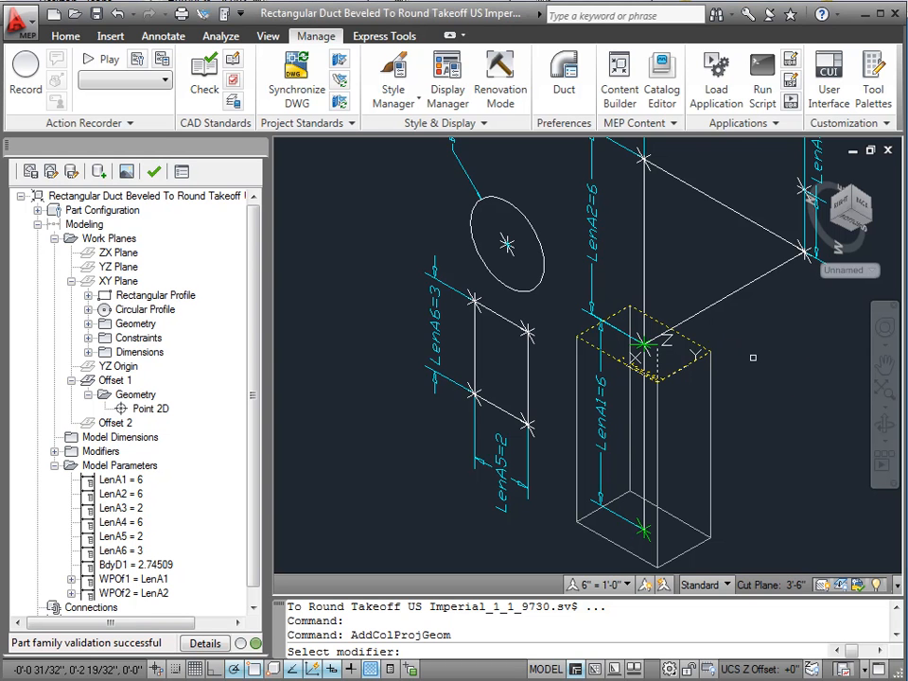
pyautogui.press('Escape')
pyautogui.press('Escape')
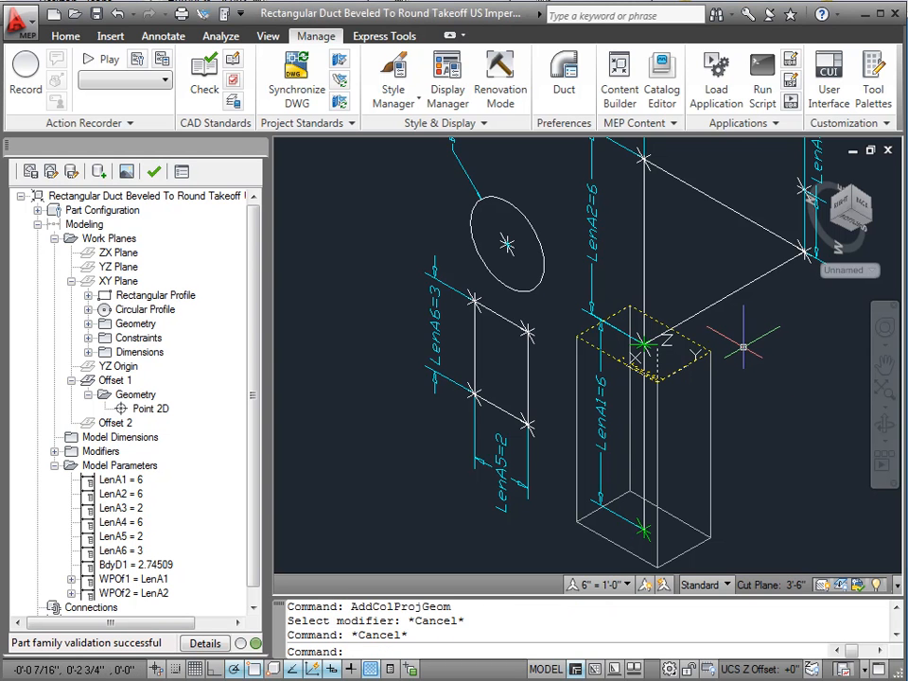
pyautogui.rightClick(120, 381)
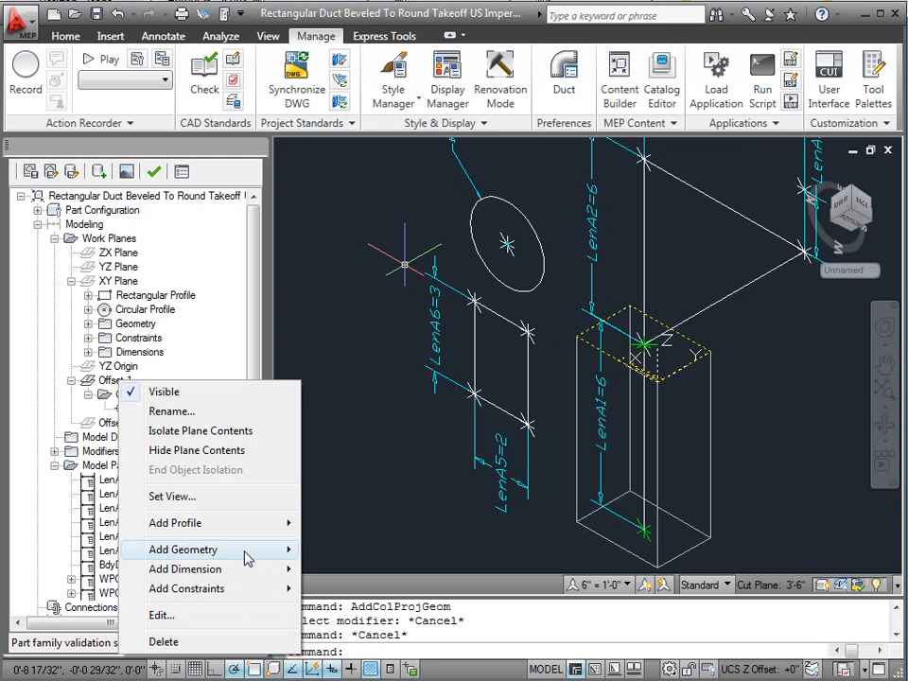
pyautogui.moveTo(243, 555)
pyautogui.click(343, 550)
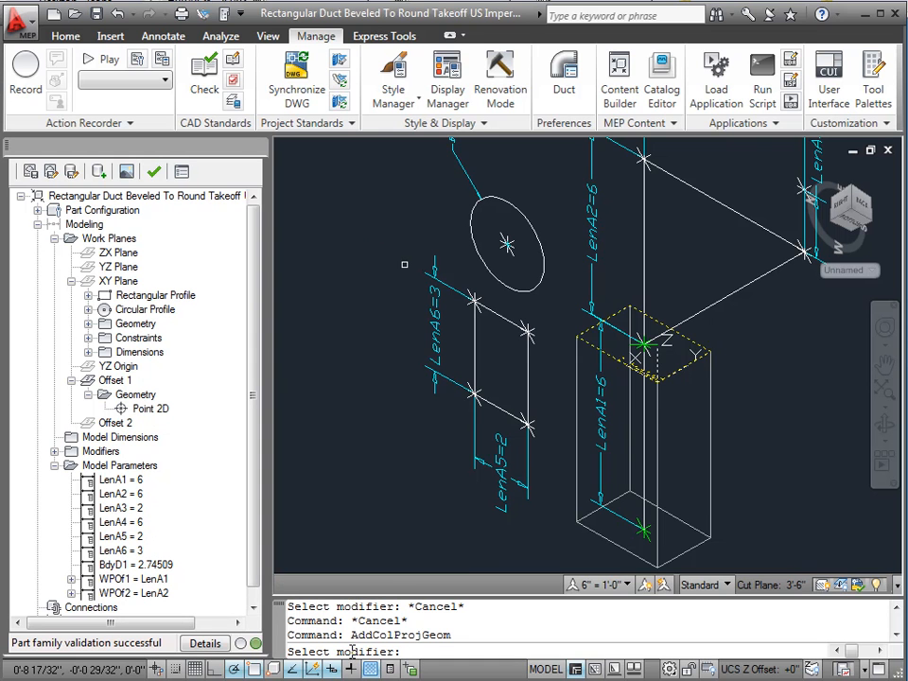
pyautogui.click(658, 415)
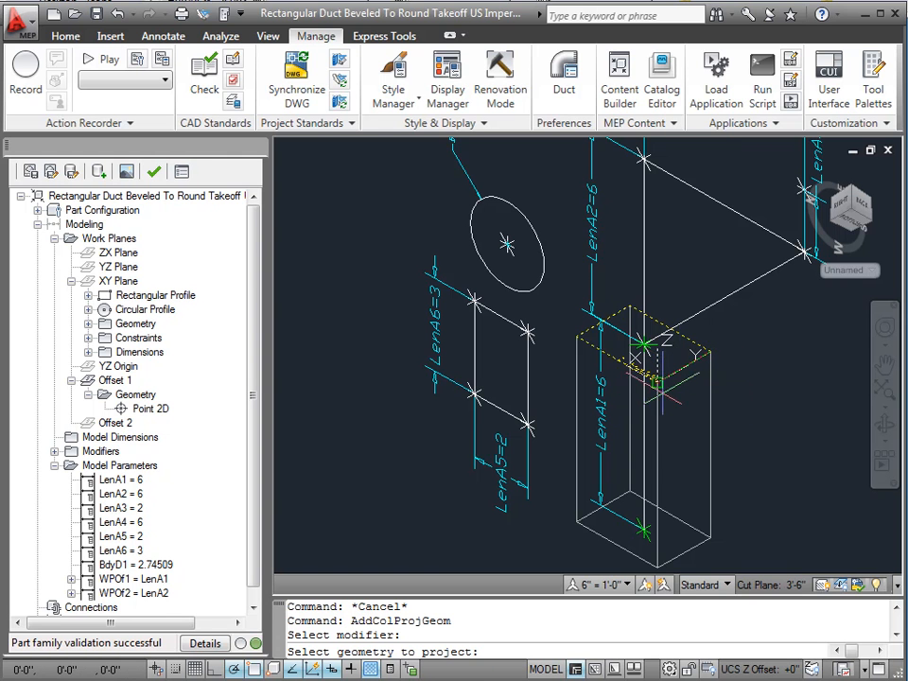
pyautogui.scroll(3, 613, 316)
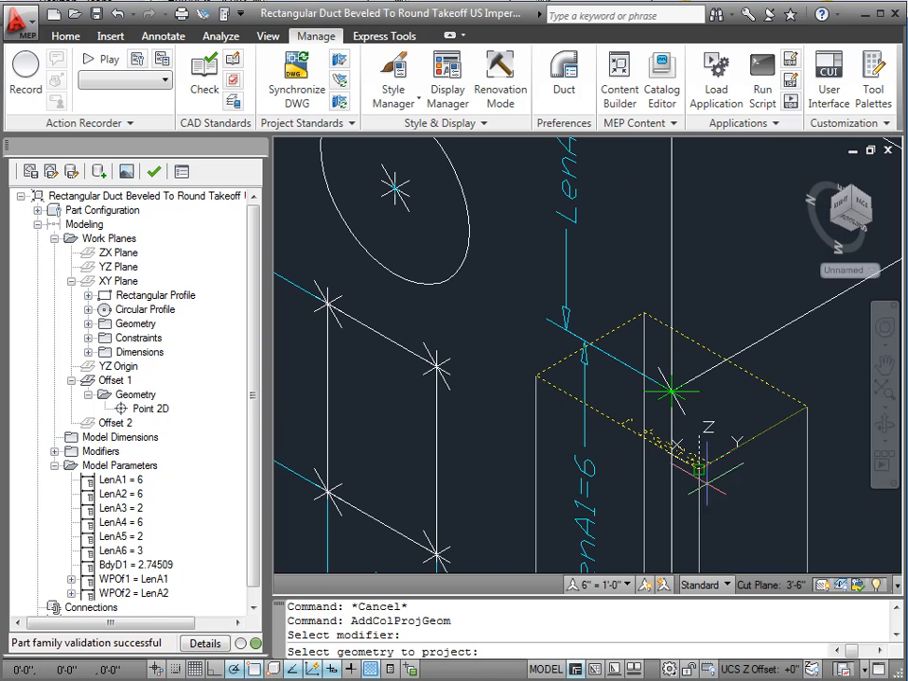
pyautogui.click(699, 469)
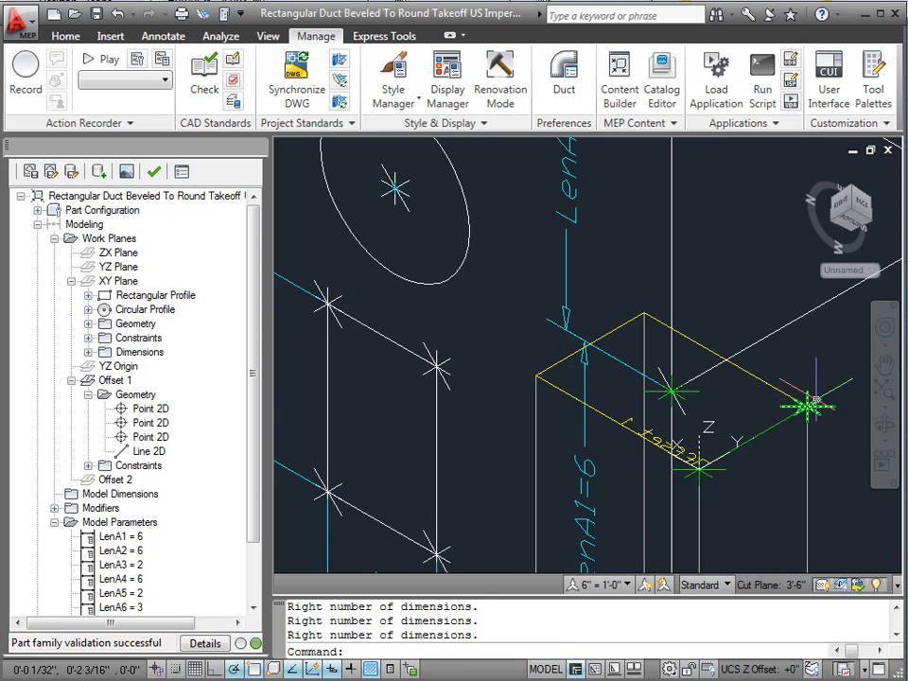
# Project the modifier's opposite short edge, the one away from the origin, onto the Offset 1 work plane.
pyautogui.rightClick(117, 379)
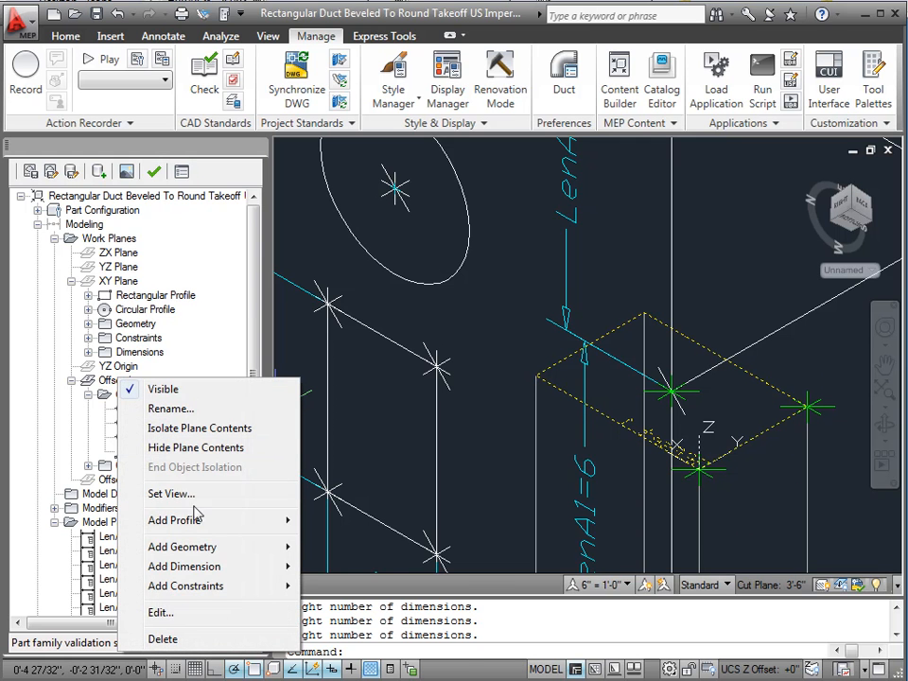
pyautogui.moveTo(270, 545)
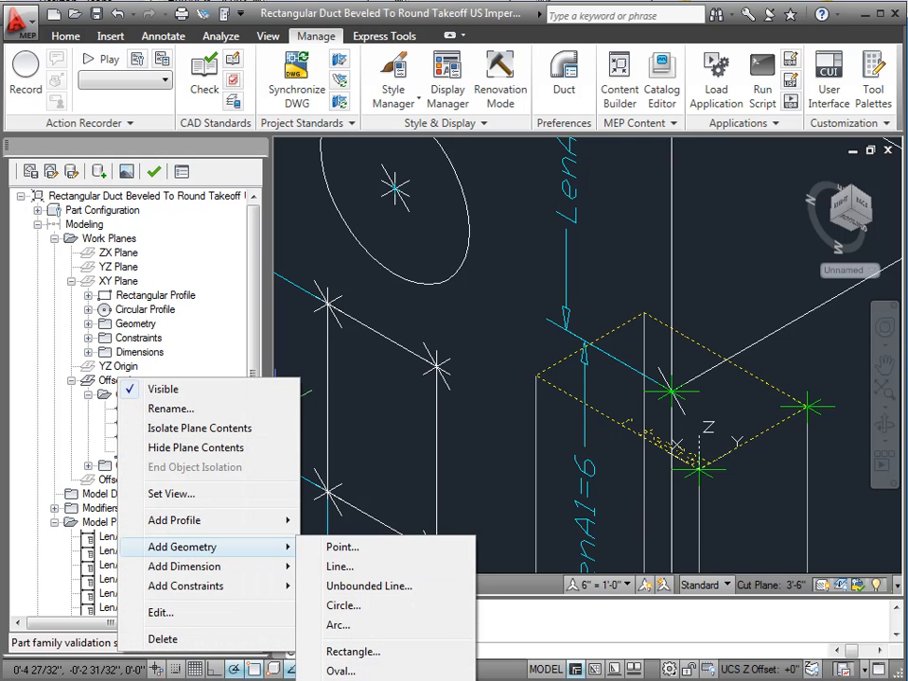
pyautogui.click(368, 679)
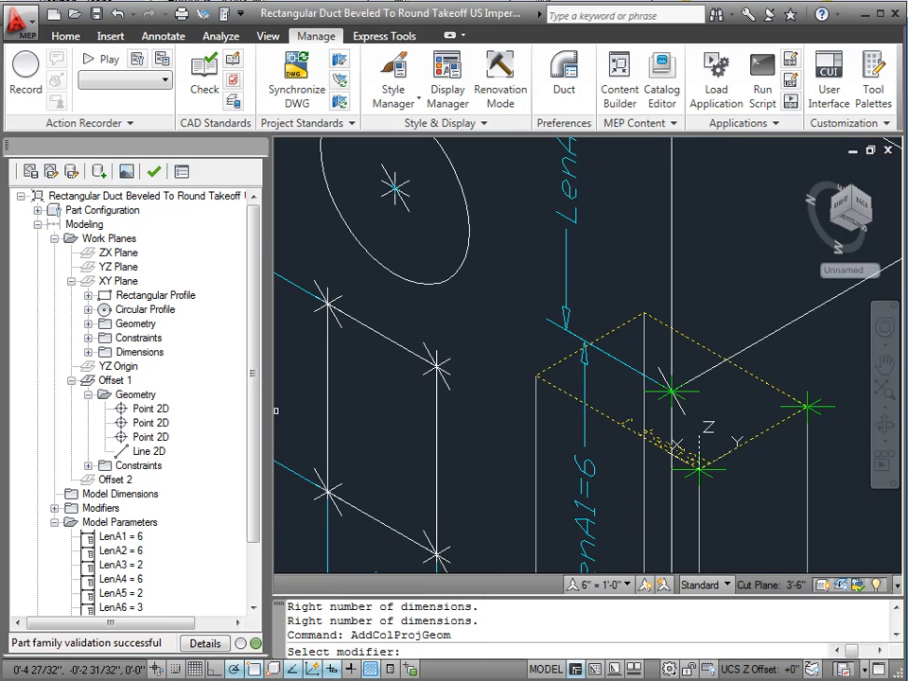
pyautogui.click(535, 445)
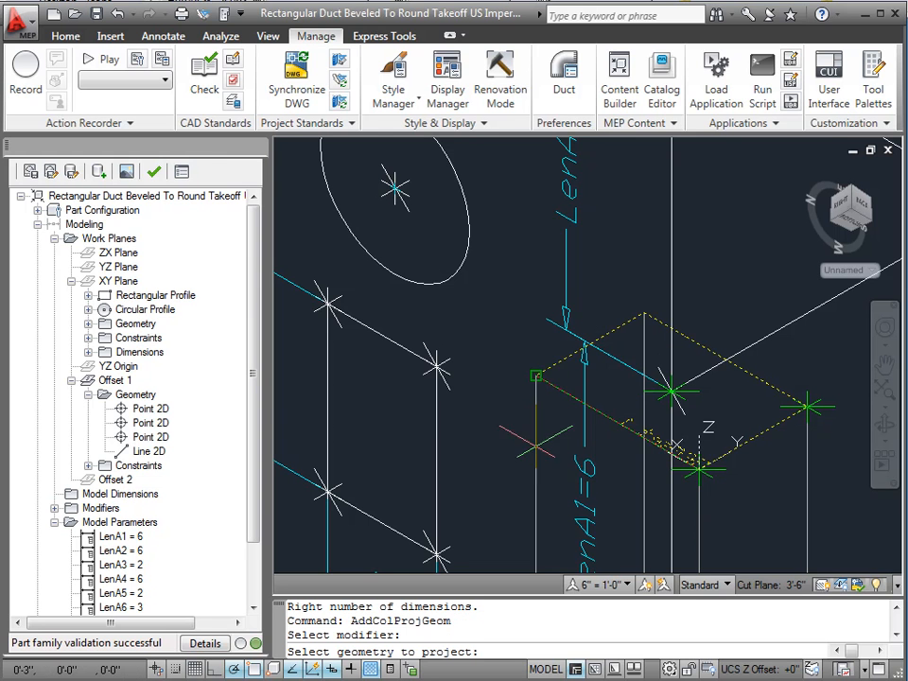
pyautogui.click(535, 375)
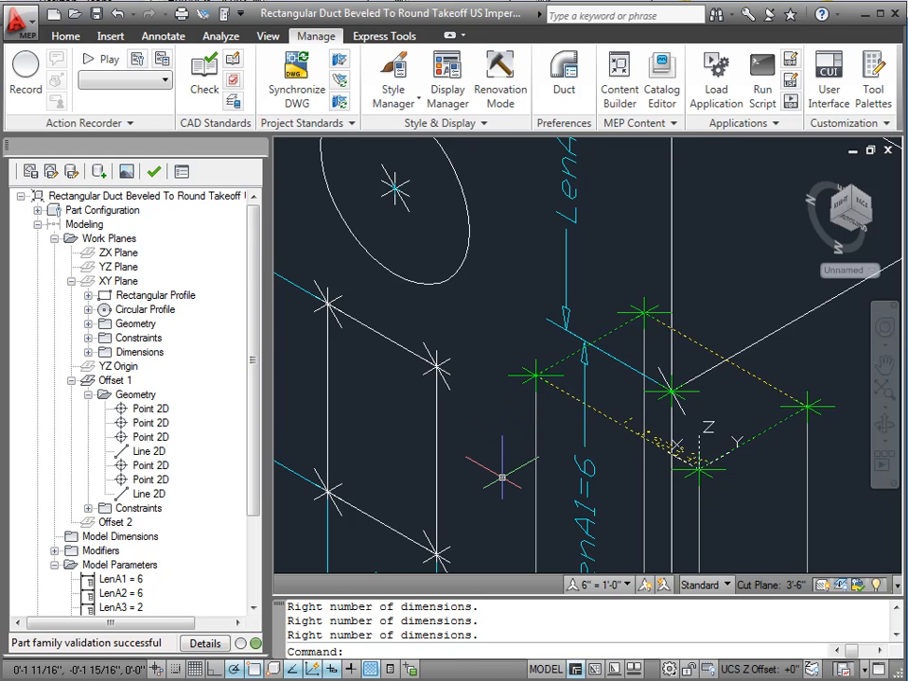
pyautogui.press('Escape')
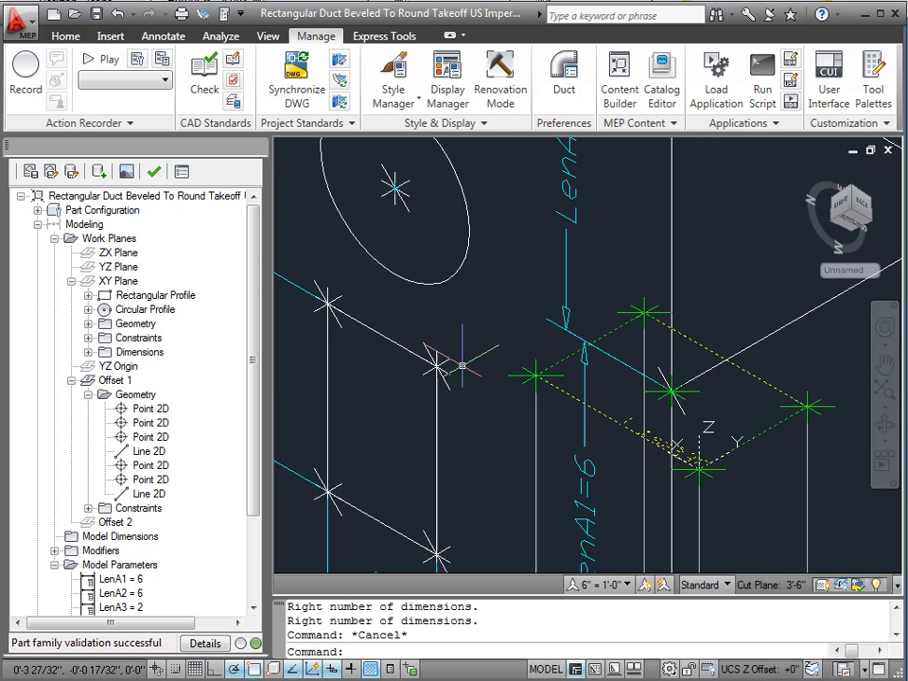
pyautogui.scroll(-2, 469, 337)
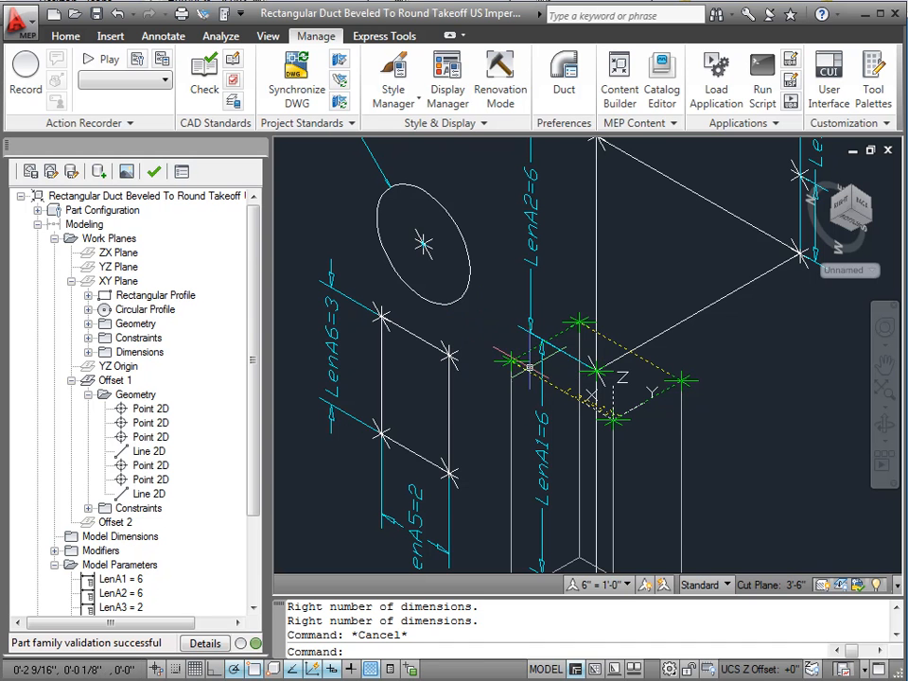
pyautogui.press('Escape')
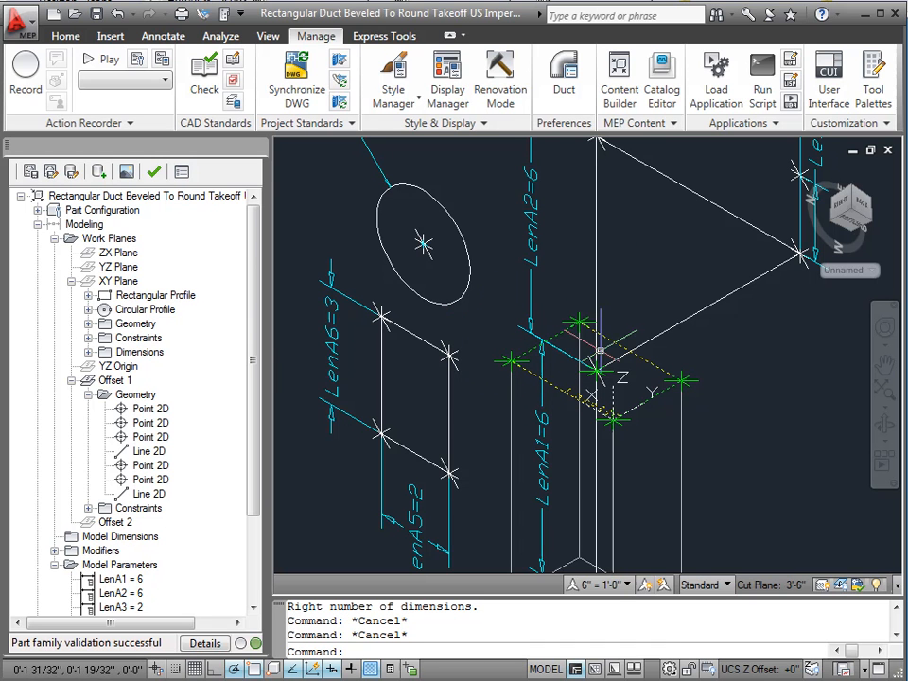
pyautogui.rightClick(112, 381)
pyautogui.moveTo(219, 529)
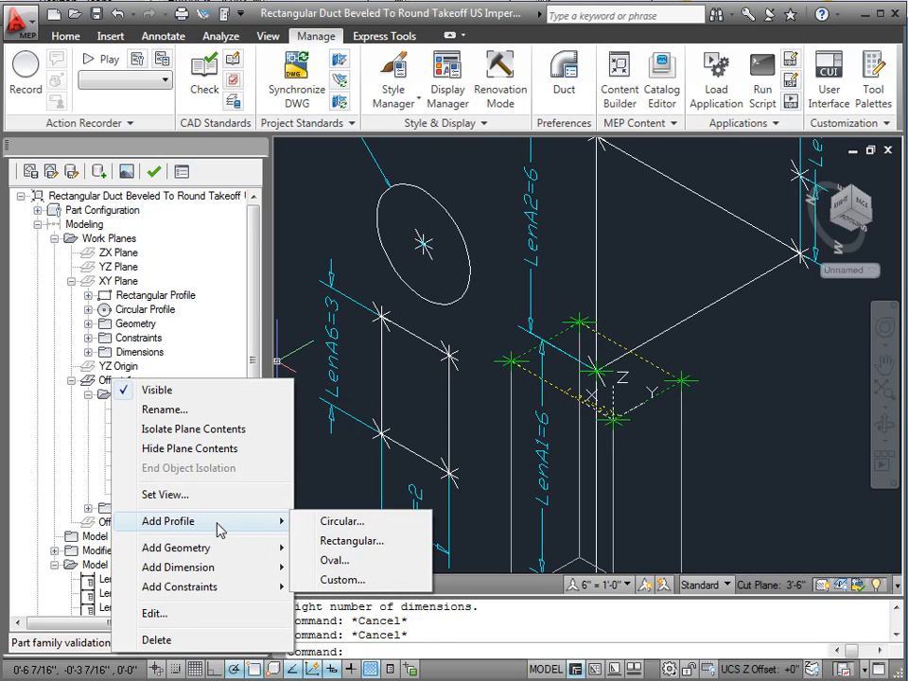
pyautogui.click(367, 541)
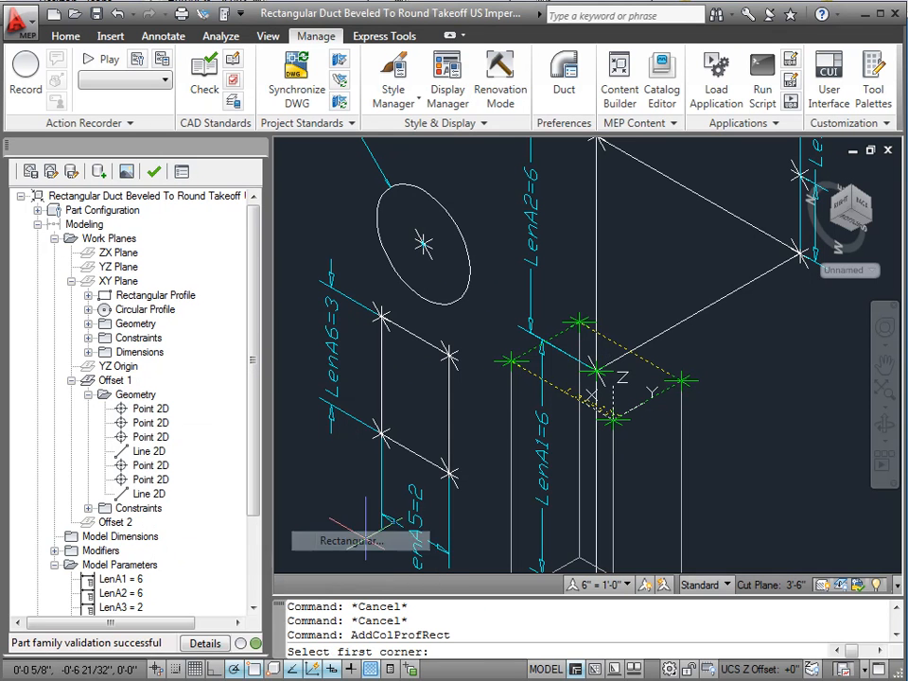
pyautogui.click(511, 362)
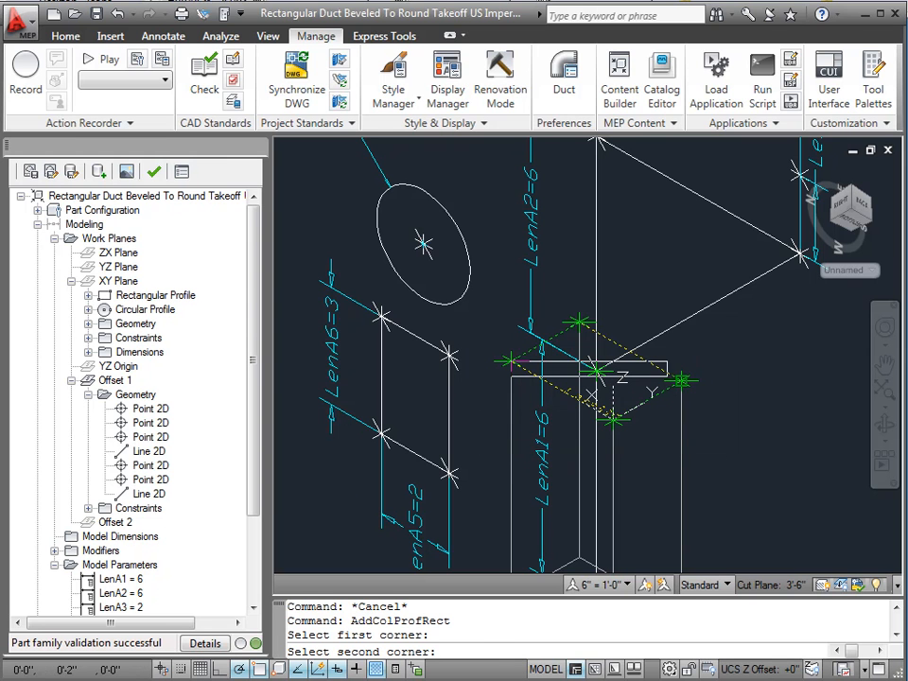
pyautogui.press('Escape')
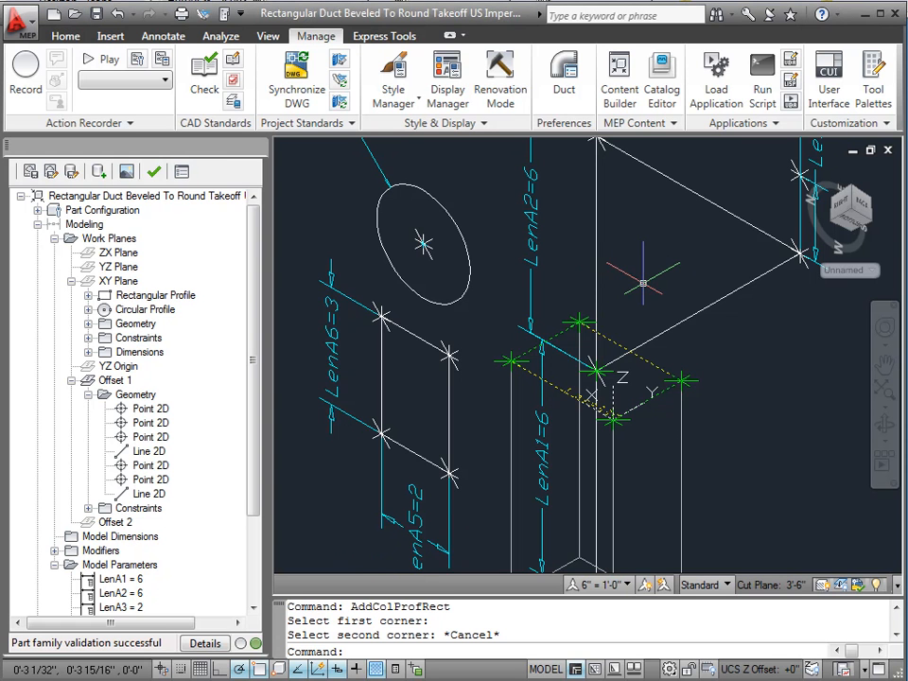
# Add a rectangular profile on the Offset 1 work plane, from the origin corner to the diagonally opposite projected corner point.
pyautogui.click(863, 206)
pyautogui.click(862, 206)
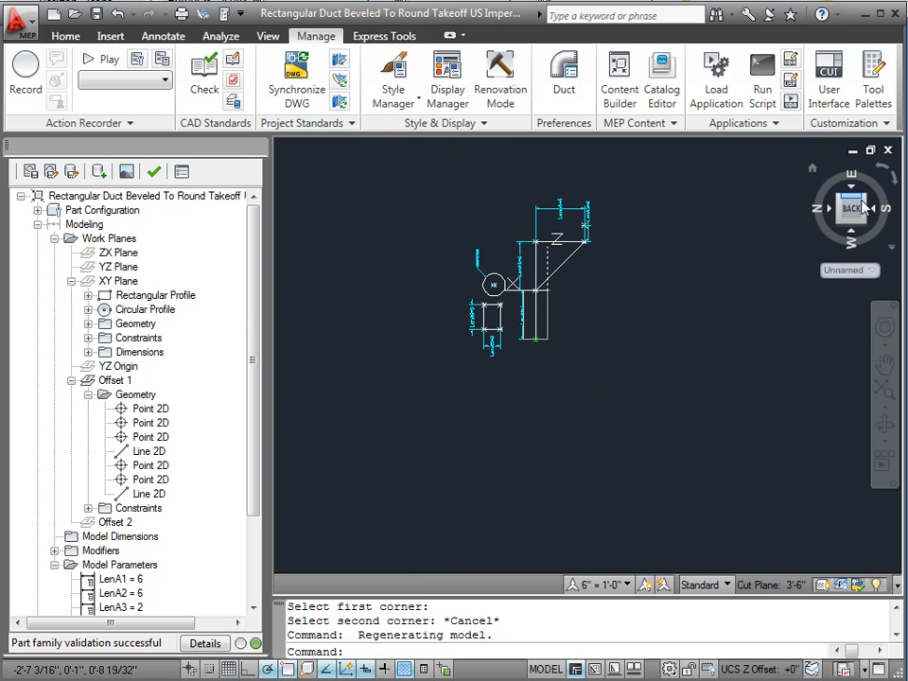
pyautogui.click(854, 194)
pyautogui.scroll(5, 524, 351)
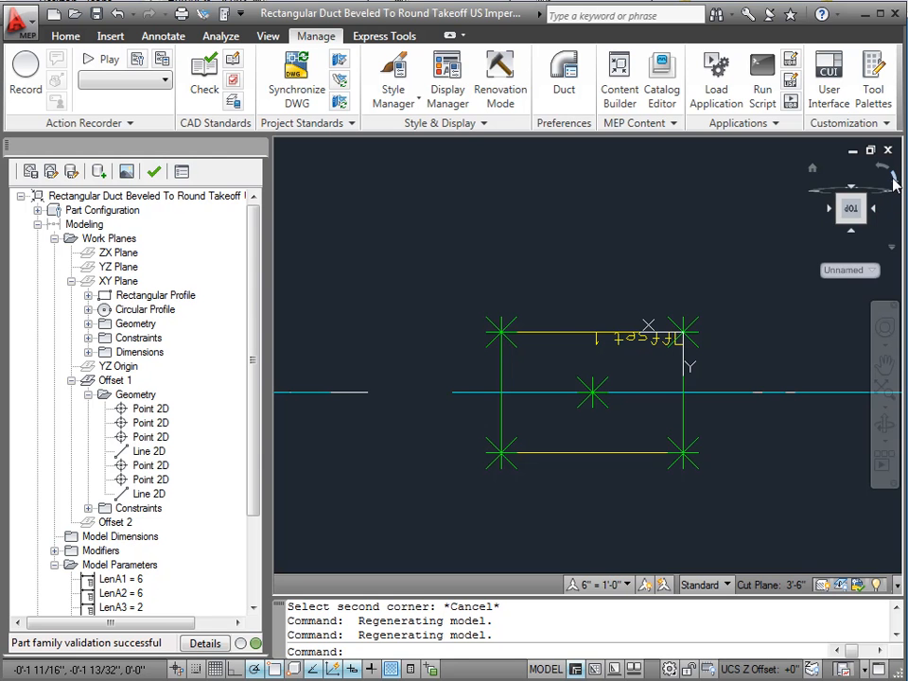
pyautogui.click(894, 183)
pyautogui.click(895, 182)
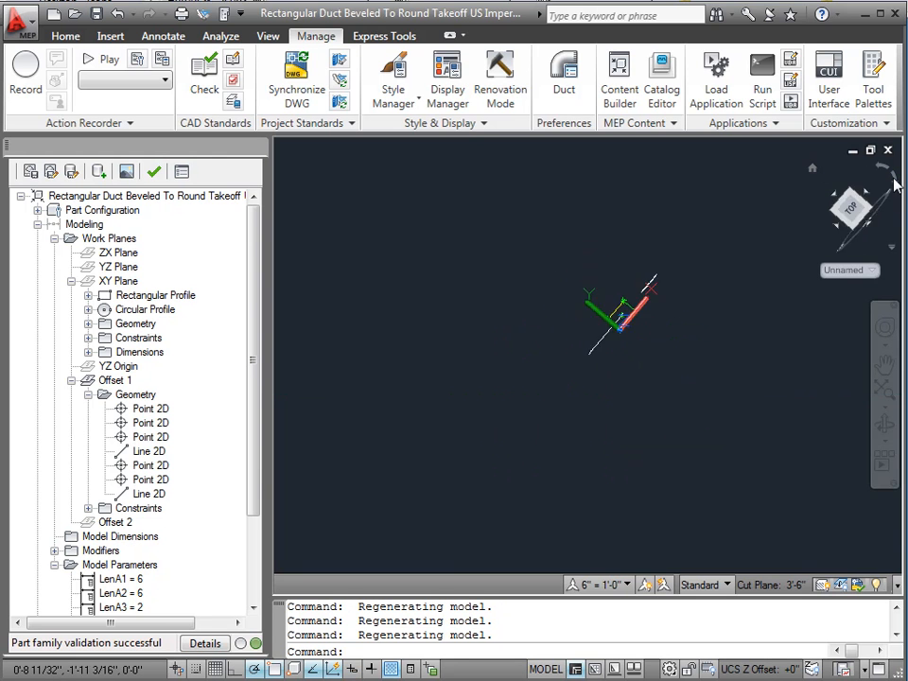
pyautogui.scroll(10, 643, 354)
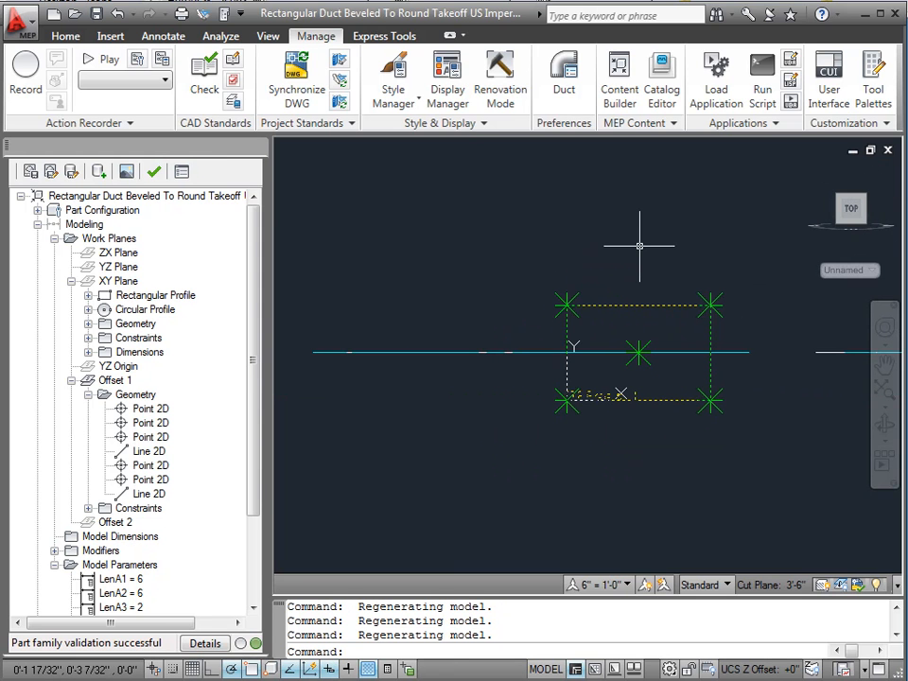
pyautogui.press('Escape')
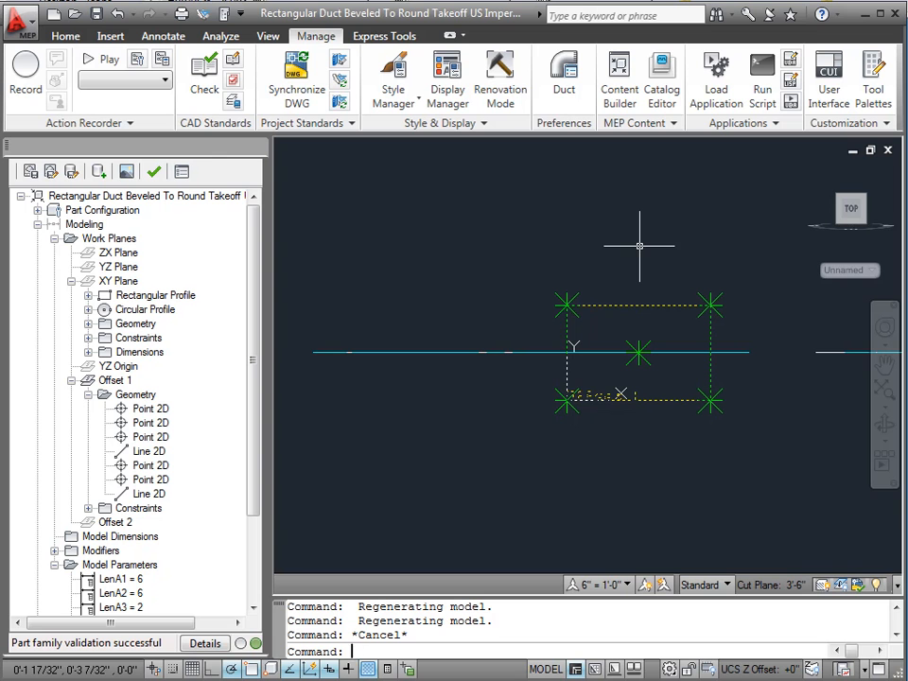
pyautogui.rightClick(121, 390)
pyautogui.moveTo(228, 533)
pyautogui.click(333, 543)
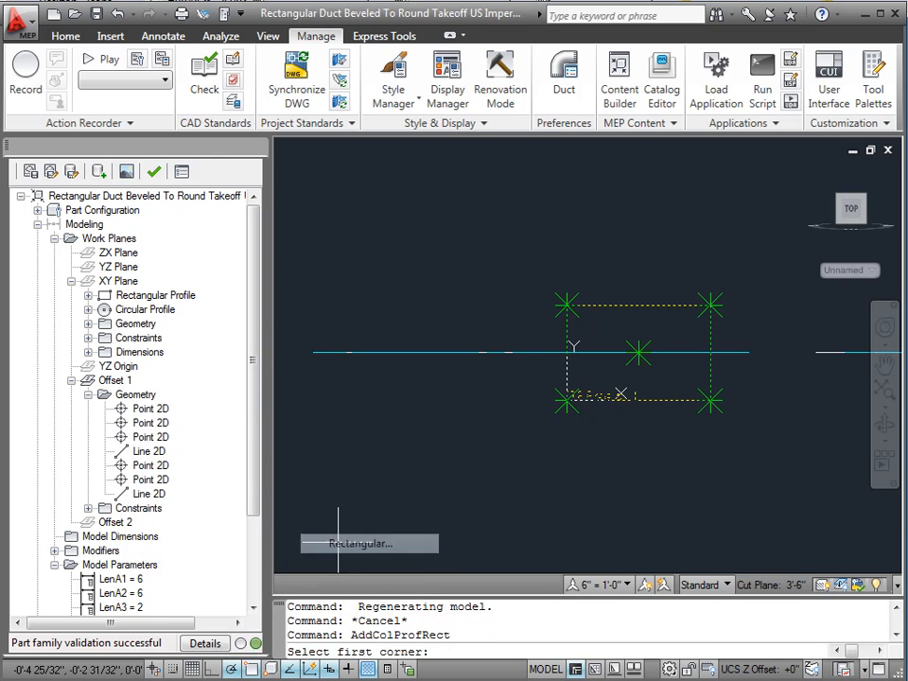
pyautogui.click(562, 404)
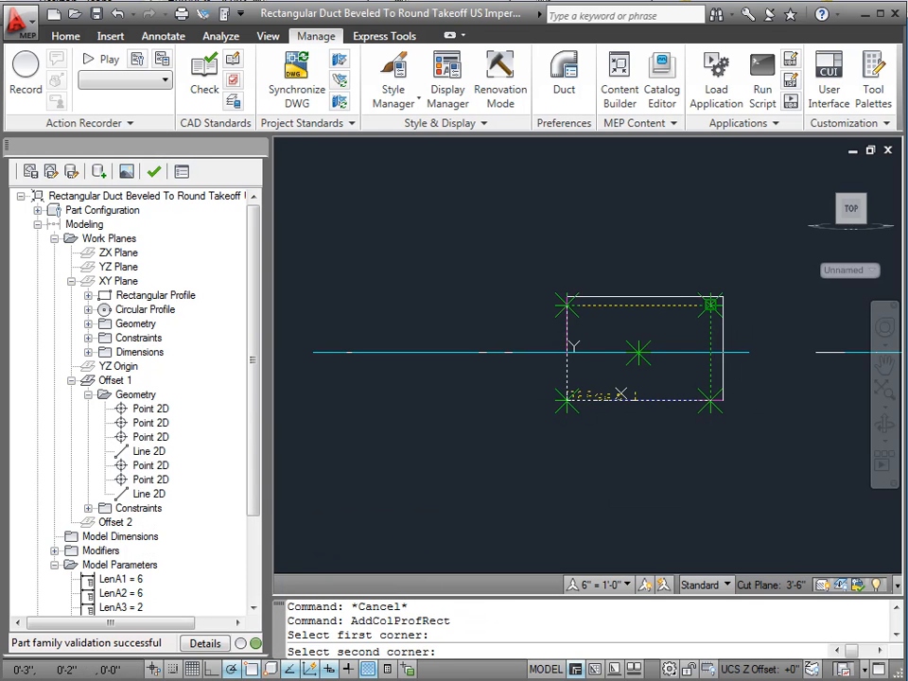
pyautogui.click(721, 299)
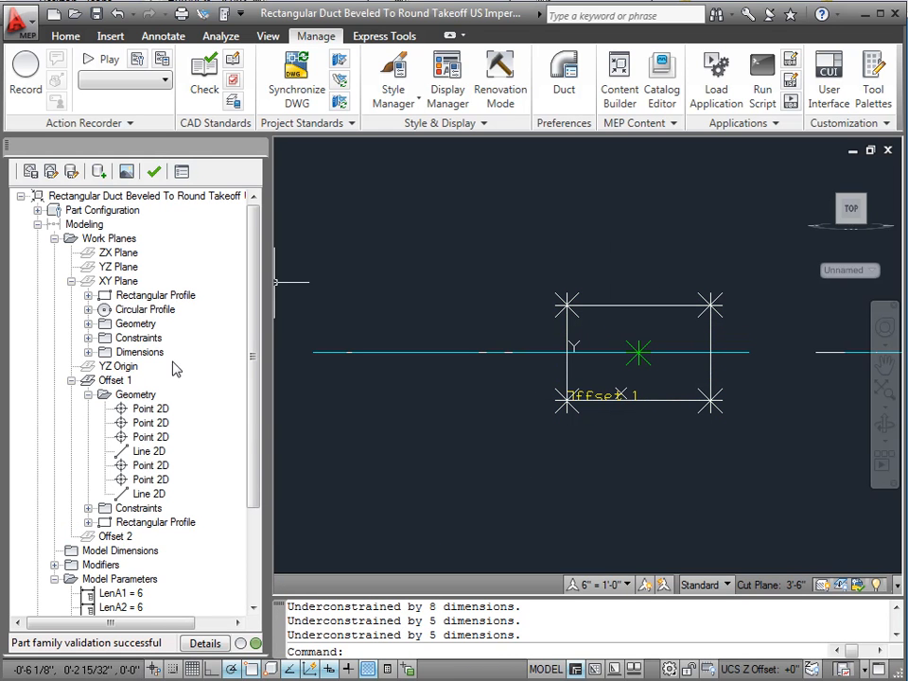
pyautogui.click(156, 522)
pyautogui.press('Escape')
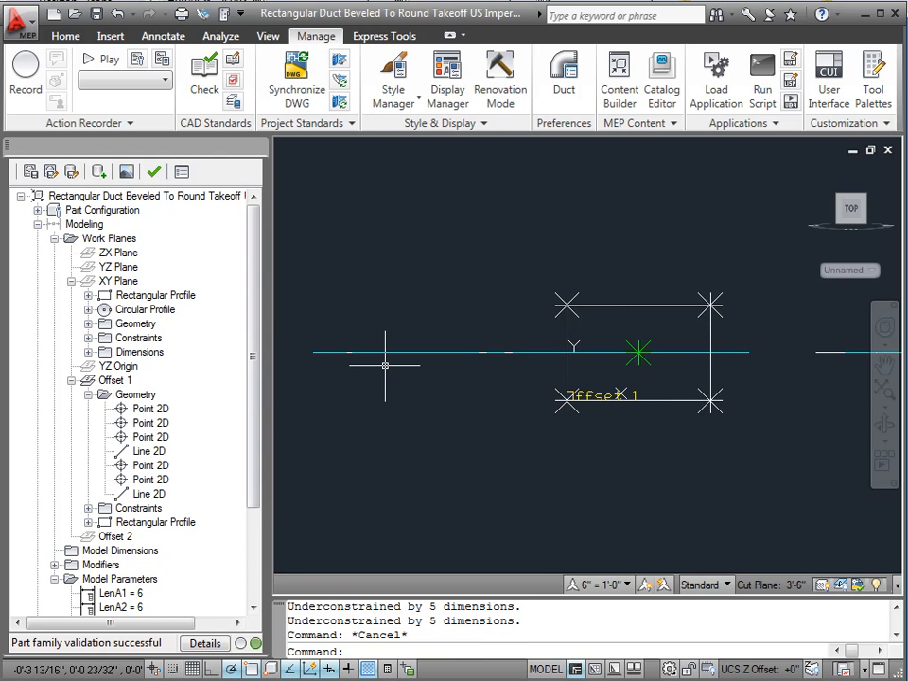
# Turn off the visibility of the Offset 1 work plane and of its rectangular profile.
pyautogui.click(71, 381)
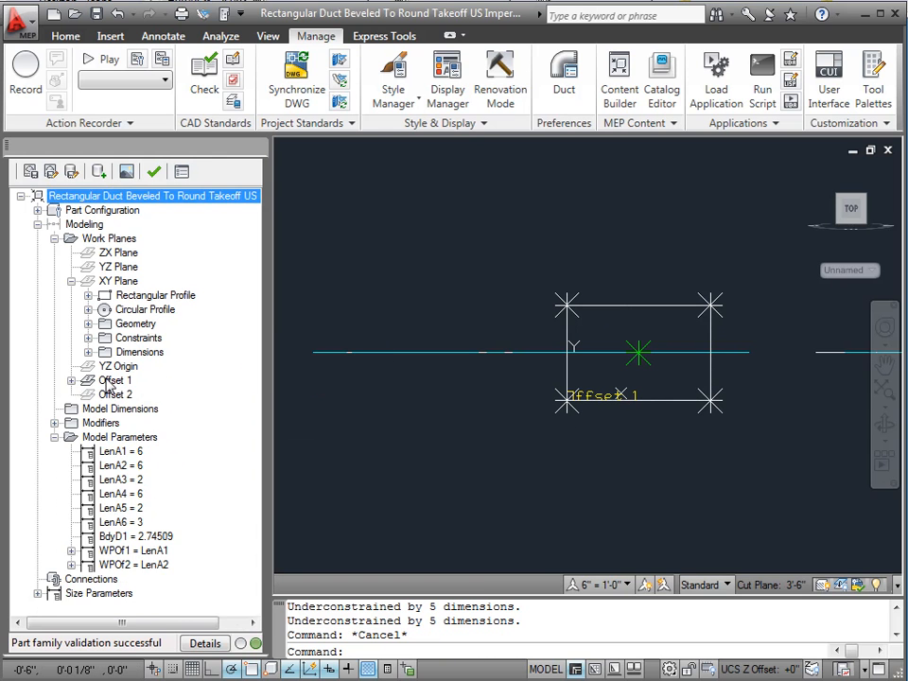
pyautogui.rightClick(109, 381)
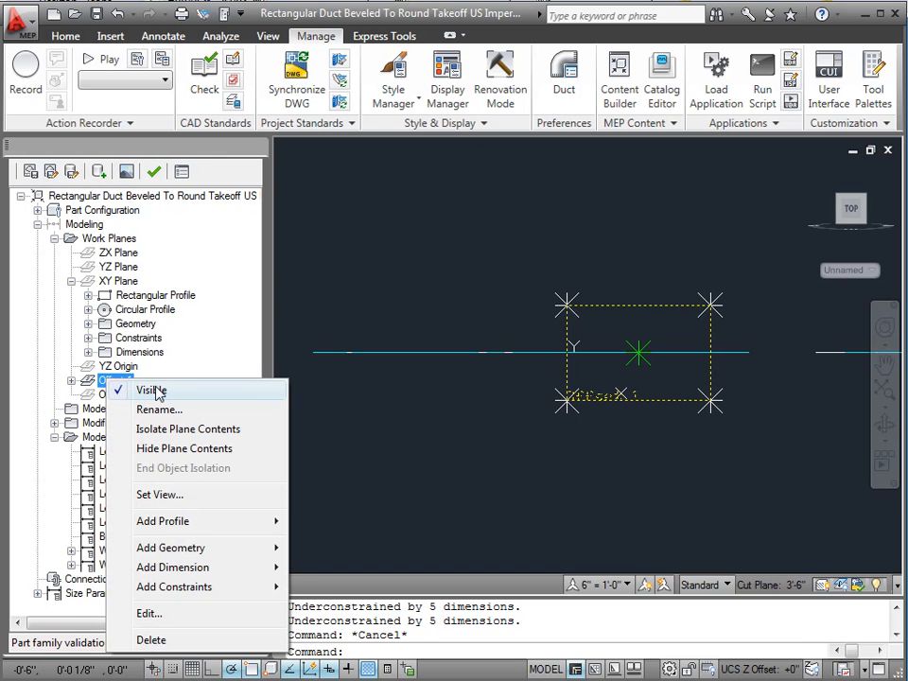
pyautogui.click(153, 389)
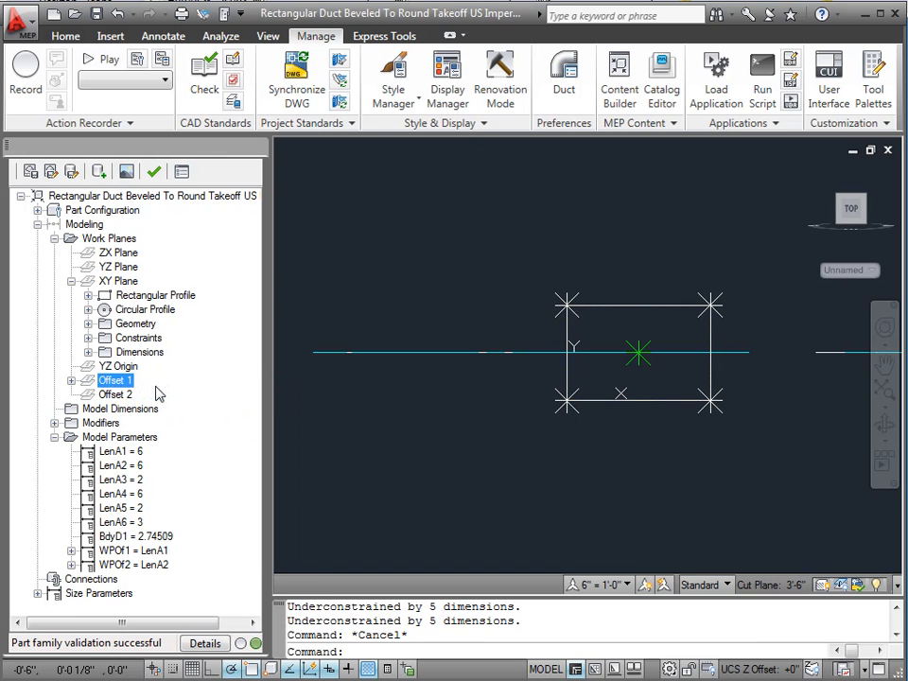
pyautogui.click(71, 381)
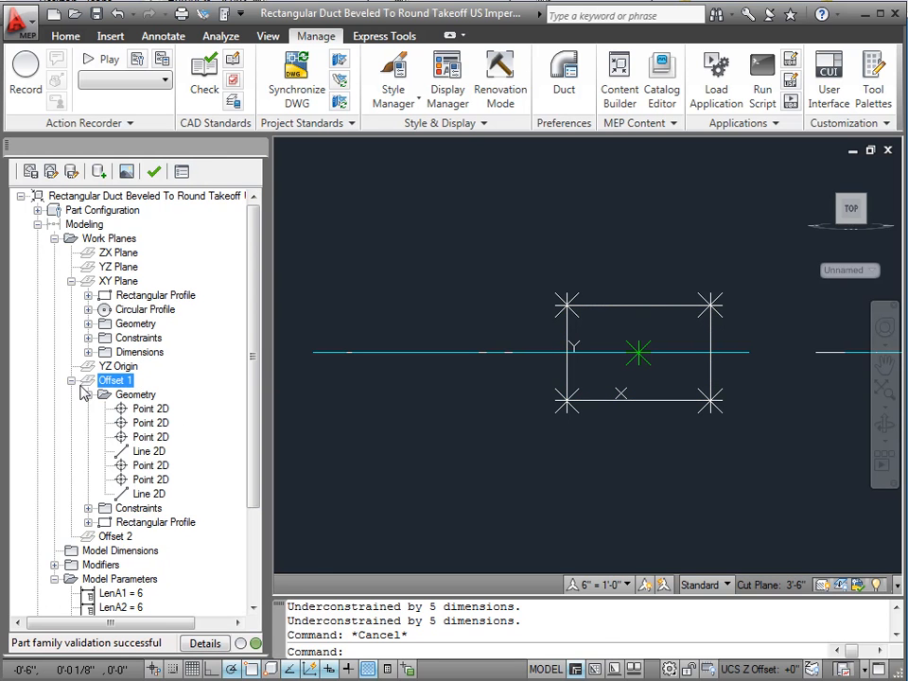
pyautogui.rightClick(142, 525)
pyautogui.click(180, 530)
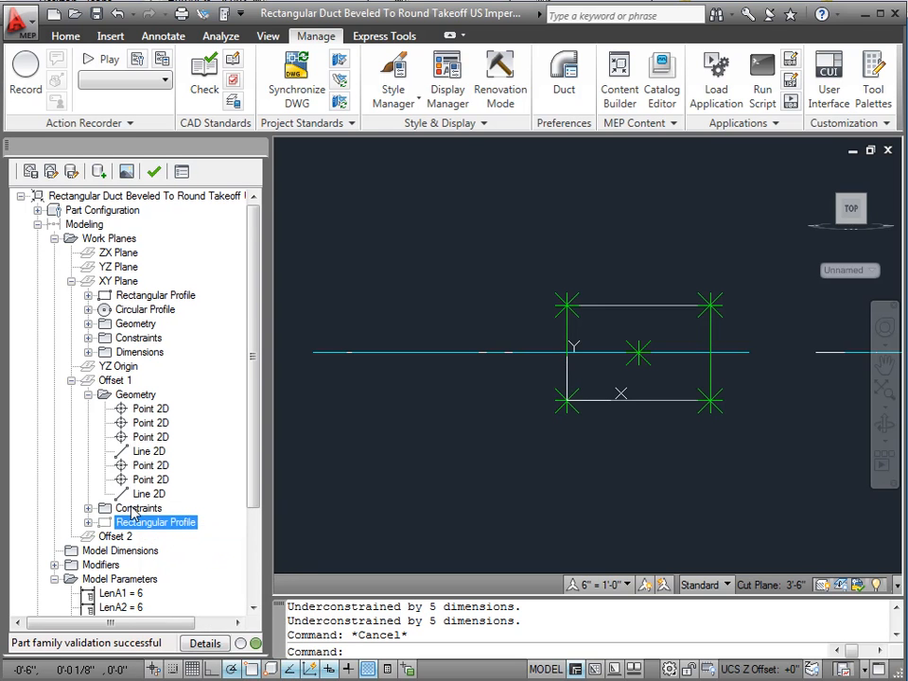
# Turn off the visibility of all five points and both lines in the Offset 1 work plane's geometry.
pyautogui.click(134, 509)
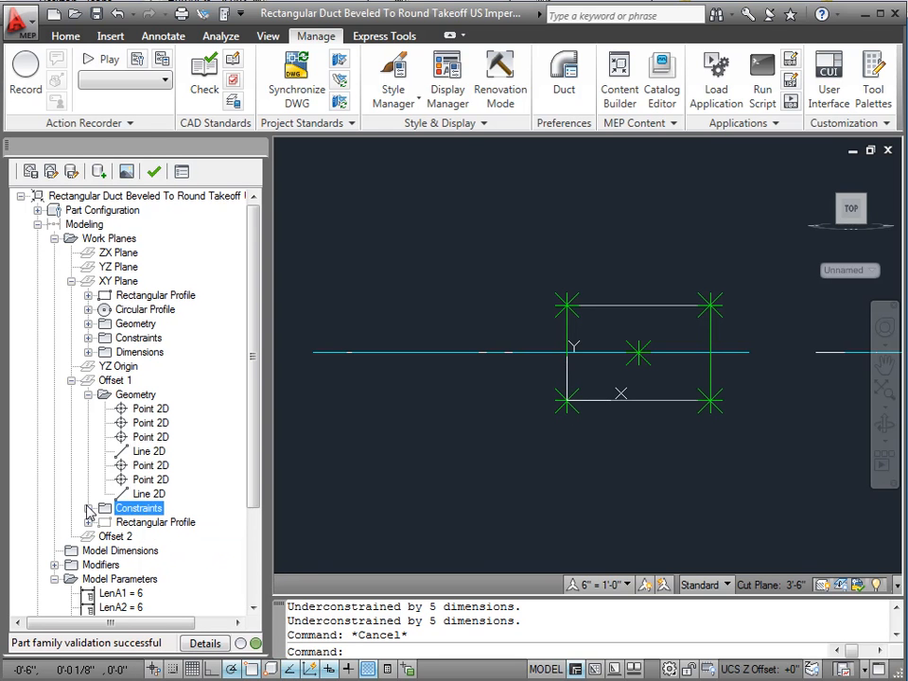
pyautogui.click(135, 395)
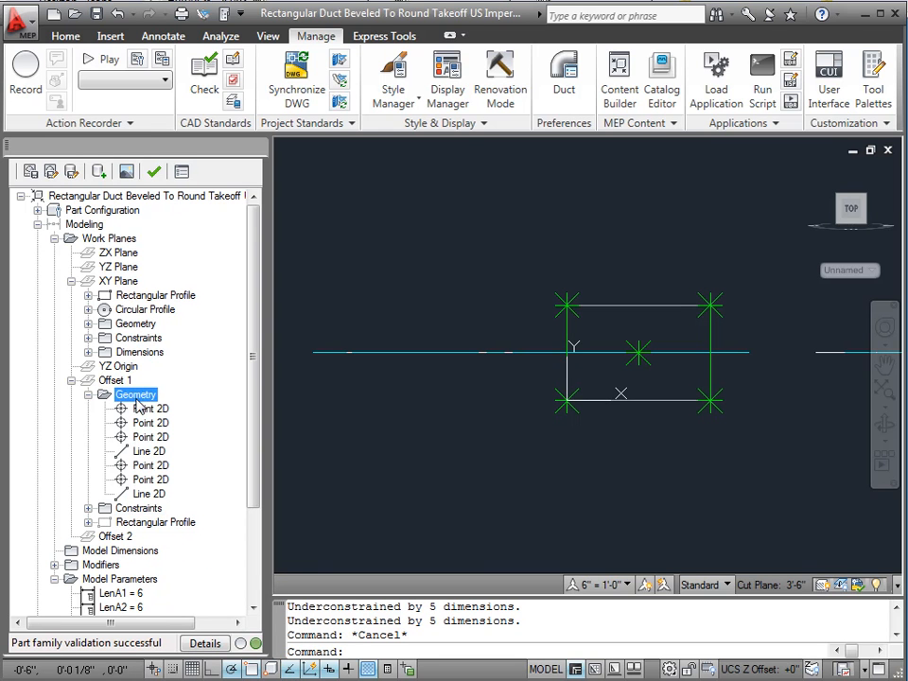
pyautogui.rightClick(145, 413)
pyautogui.click(184, 421)
pyautogui.rightClick(149, 422)
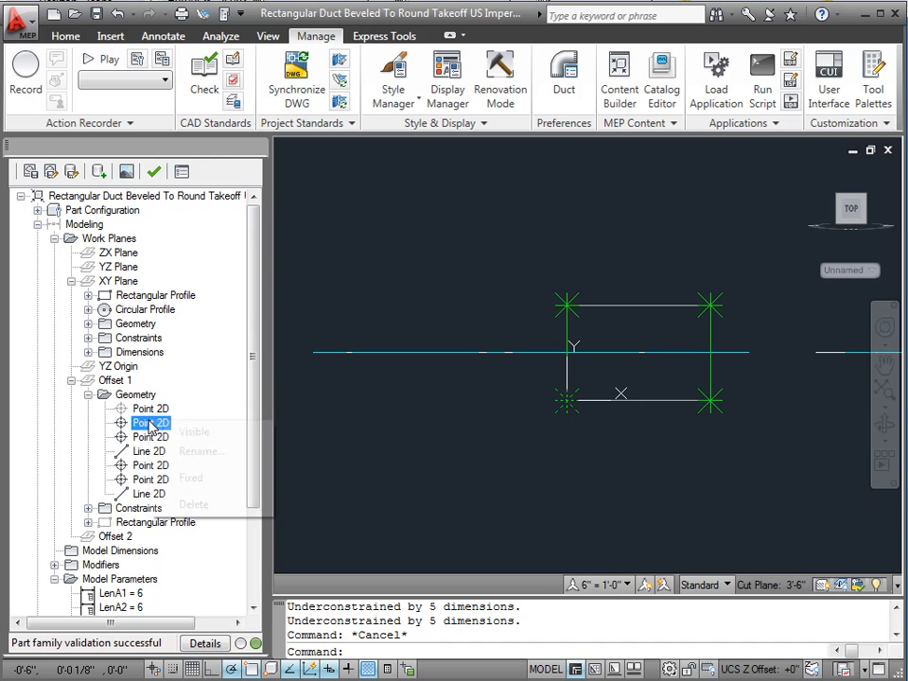
pyautogui.click(184, 432)
pyautogui.rightClick(148, 437)
pyautogui.click(186, 447)
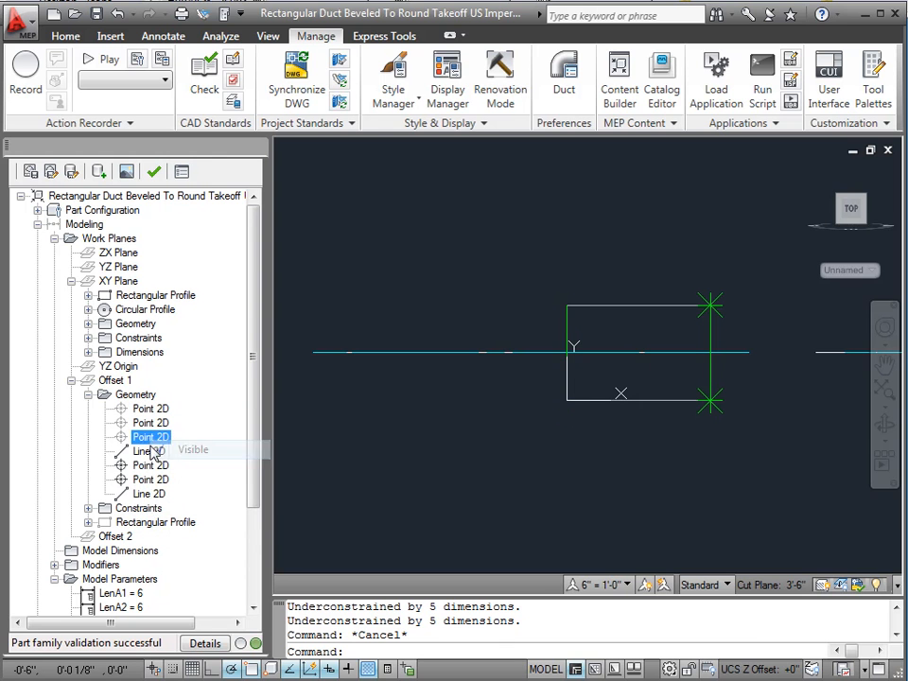
pyautogui.rightClick(147, 452)
pyautogui.click(180, 465)
pyautogui.rightClick(149, 465)
pyautogui.click(184, 475)
pyautogui.rightClick(149, 480)
pyautogui.click(185, 488)
pyautogui.rightClick(146, 494)
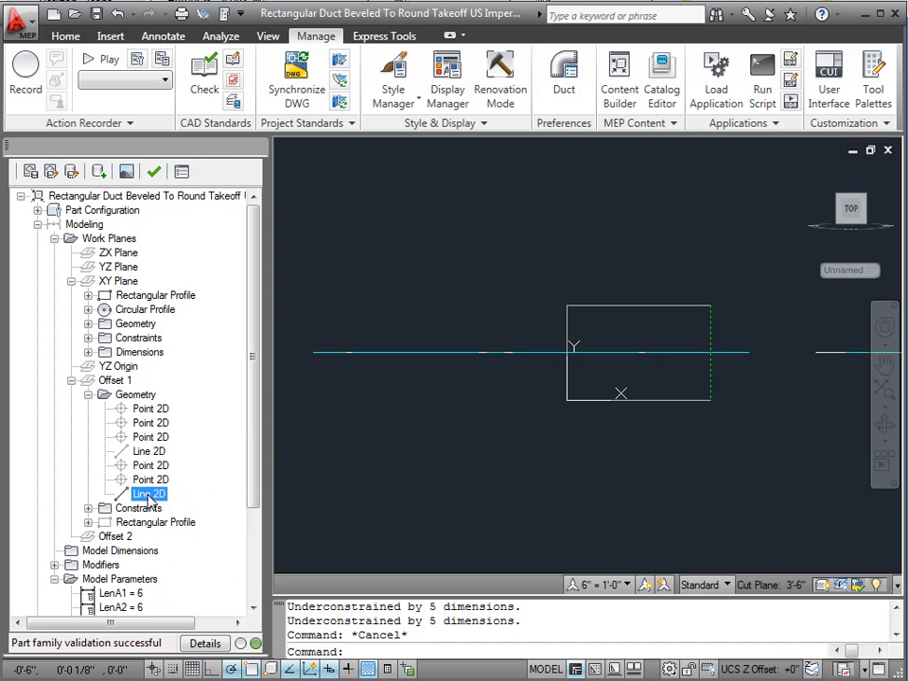
pyautogui.click(185, 506)
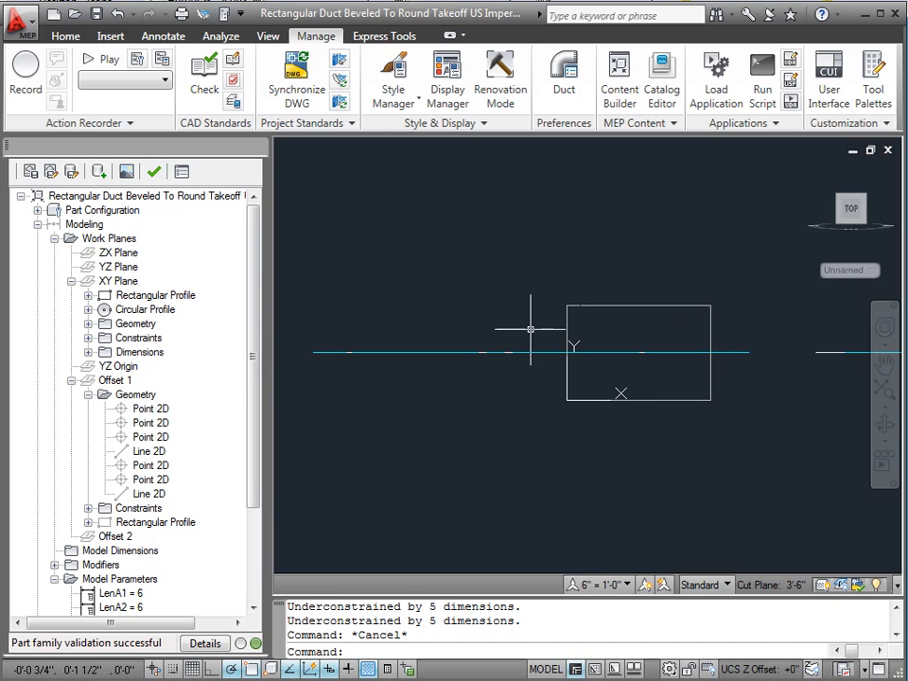
pyautogui.click(71, 380)
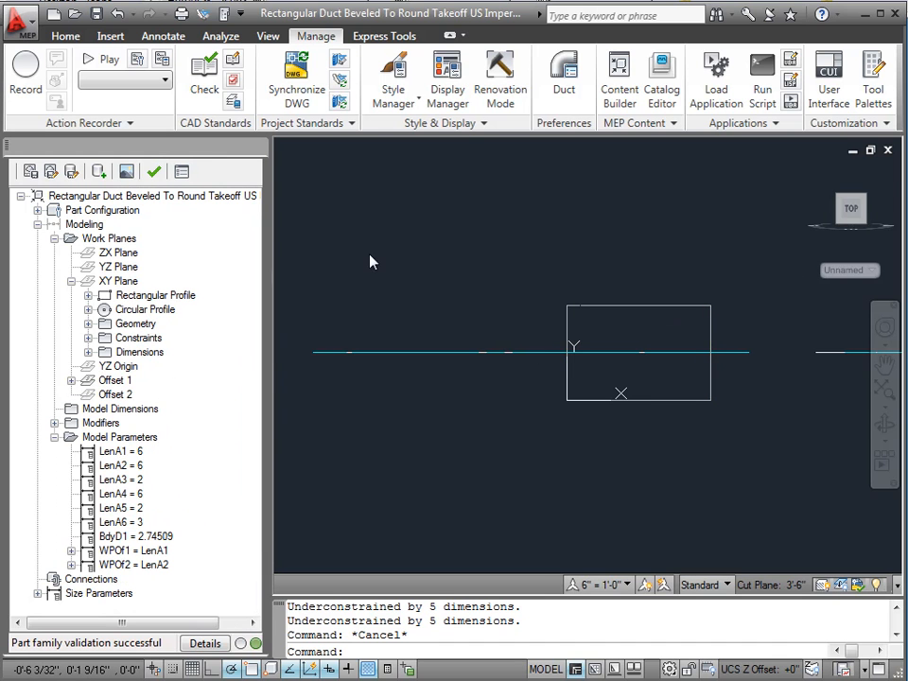
# Turn on the visibility of the Offset 2 work plane.
pyautogui.click(837, 198)
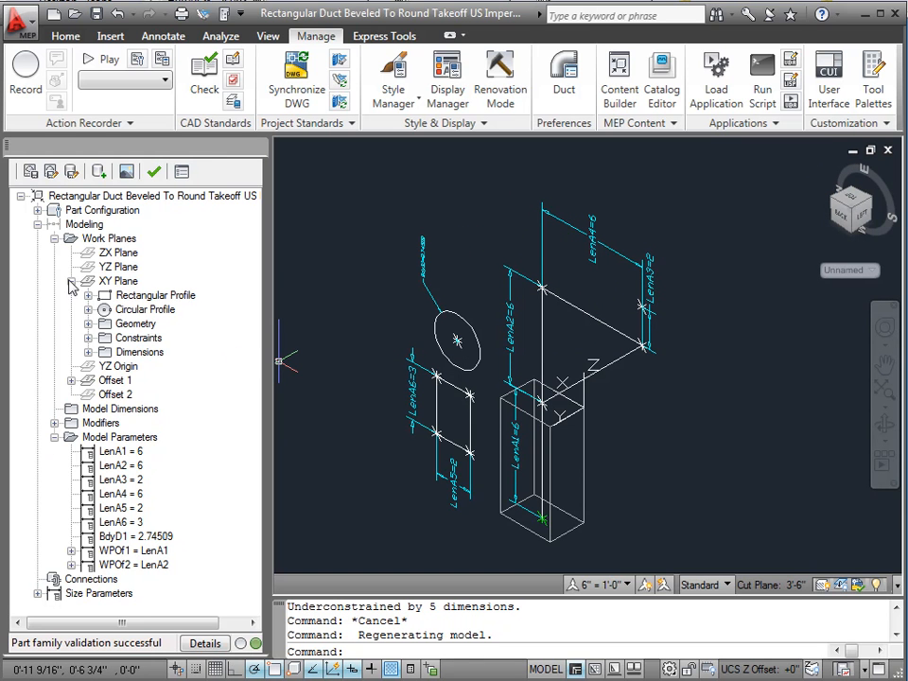
pyautogui.rightClick(113, 381)
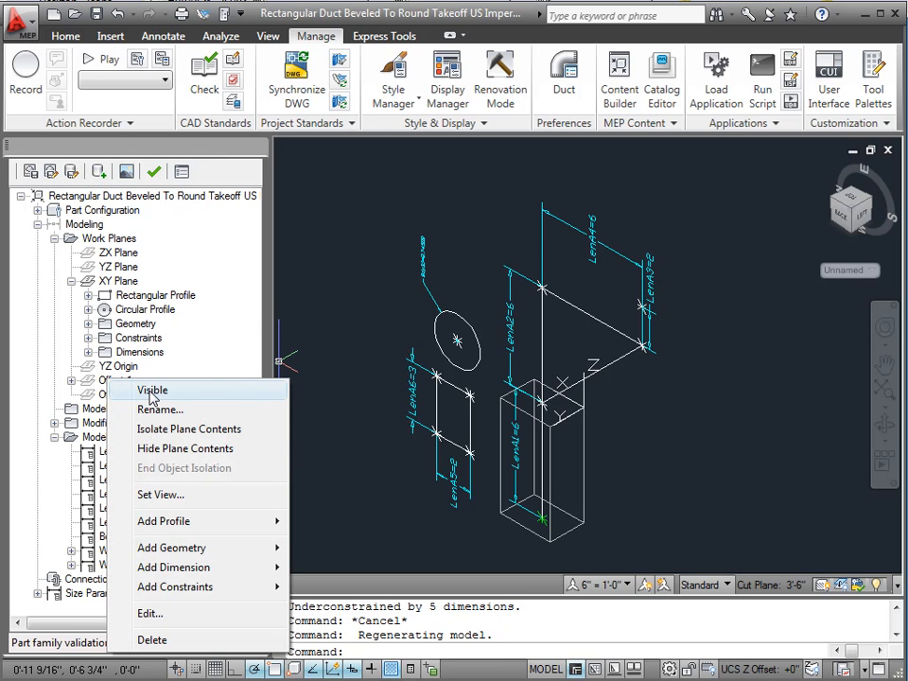
pyautogui.click(113, 379)
pyautogui.click(114, 393)
pyautogui.rightClick(119, 395)
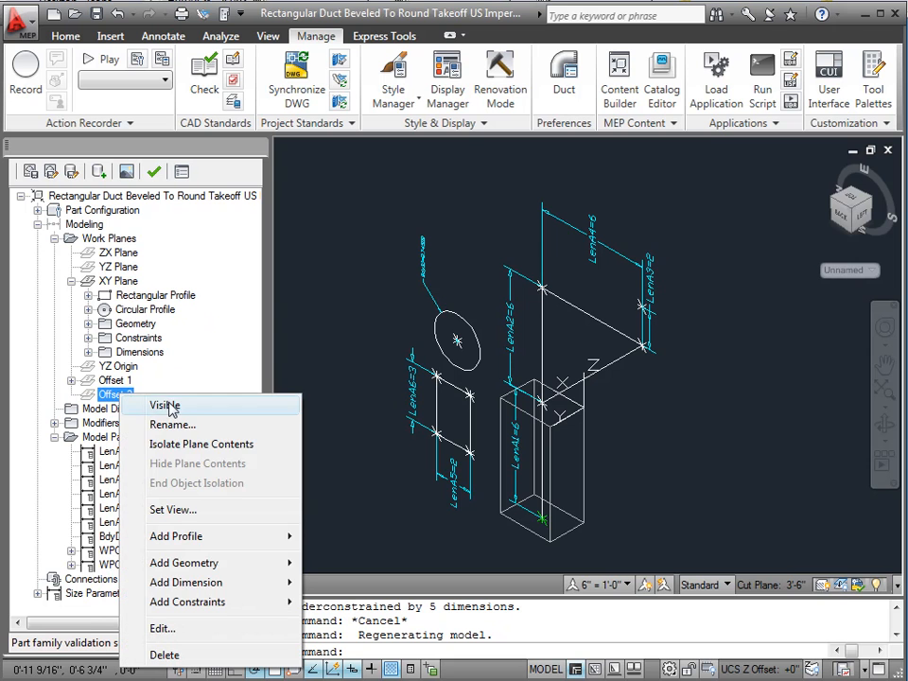
pyautogui.click(165, 405)
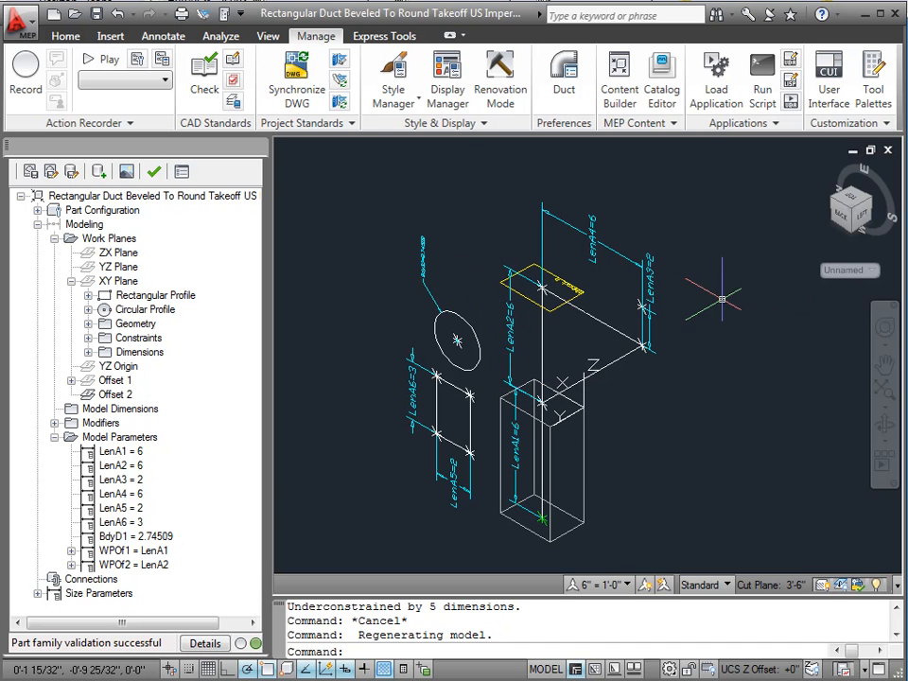
# Add a reference point on the Offset 2 work plane from the existing point where the two slanted path lines meet.
pyautogui.scroll(3, 673, 306)
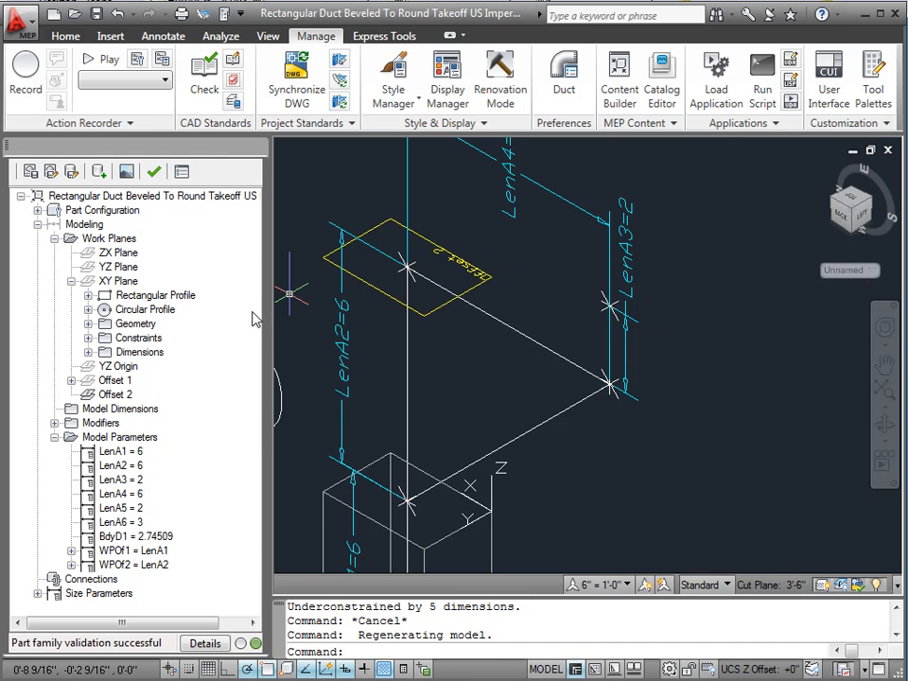
pyautogui.rightClick(110, 395)
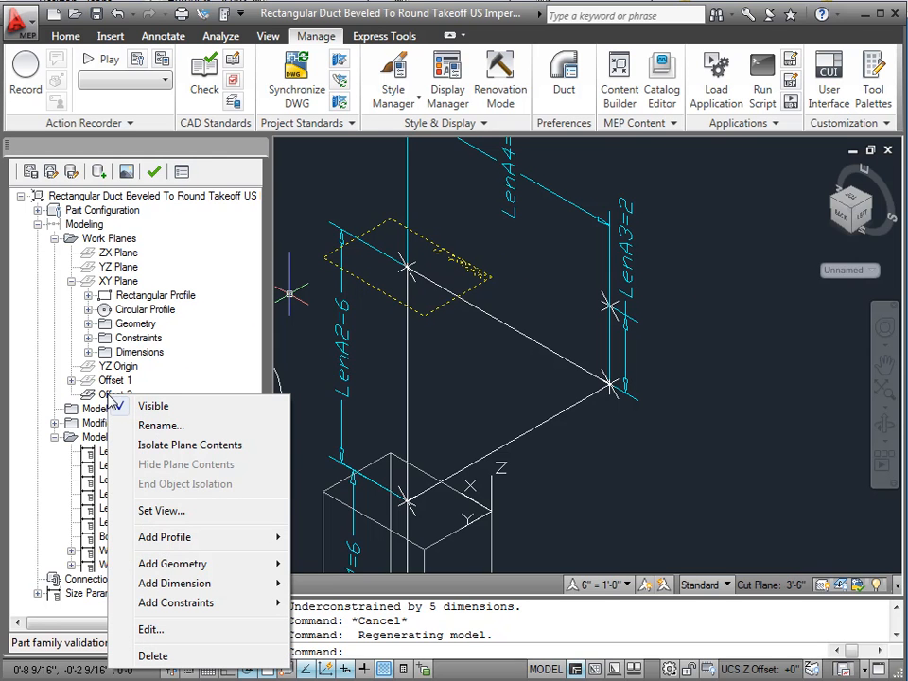
pyautogui.moveTo(229, 562)
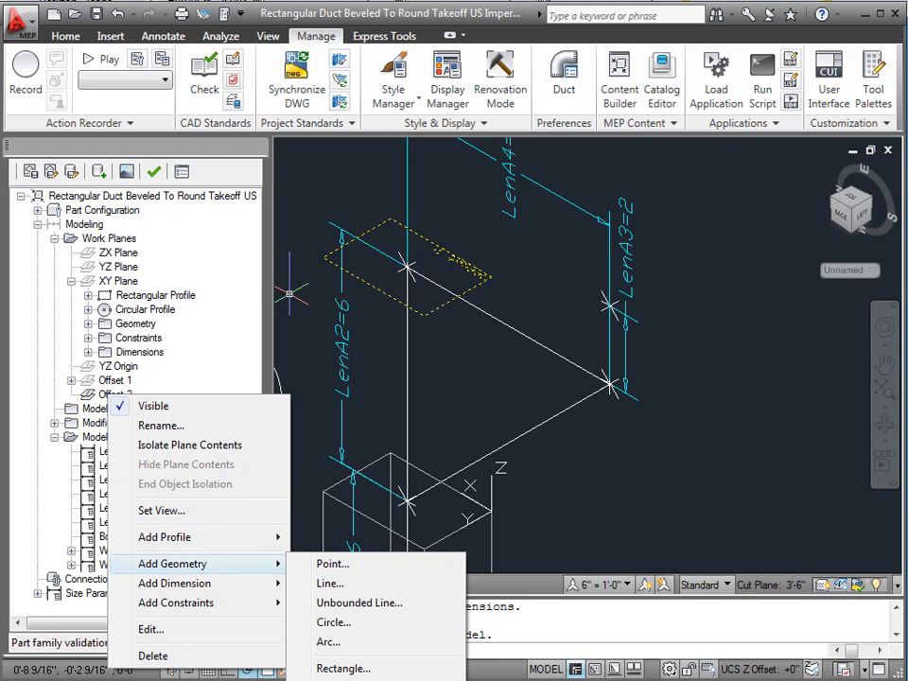
pyautogui.click(332, 564)
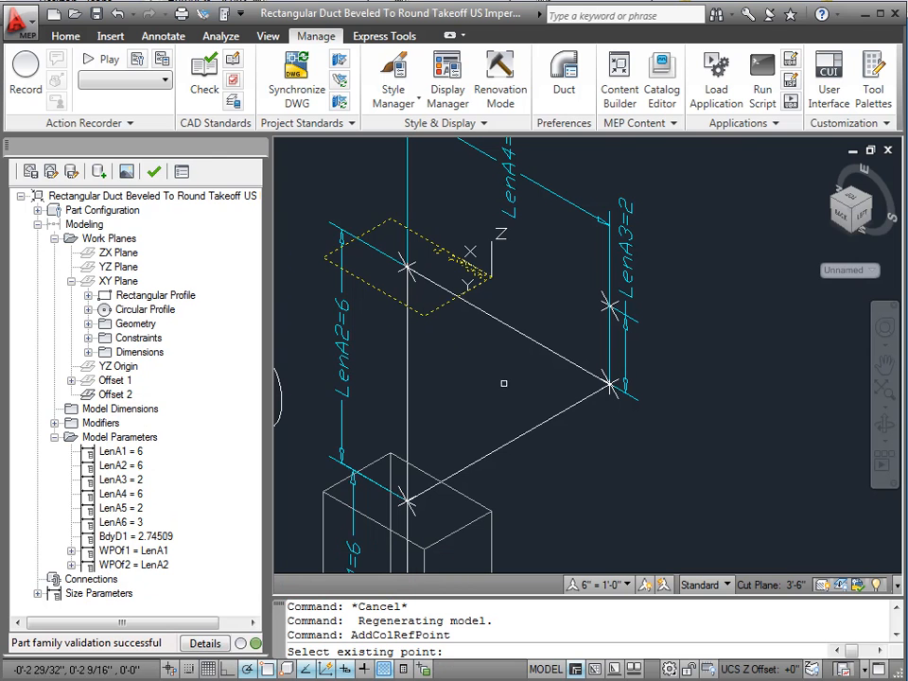
pyautogui.click(610, 383)
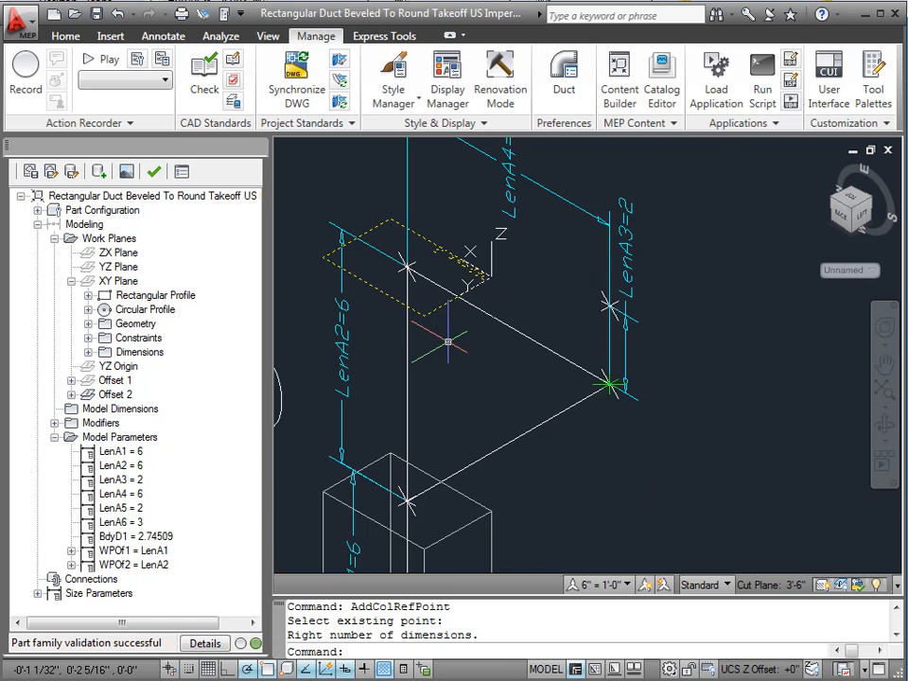
pyautogui.press('Escape')
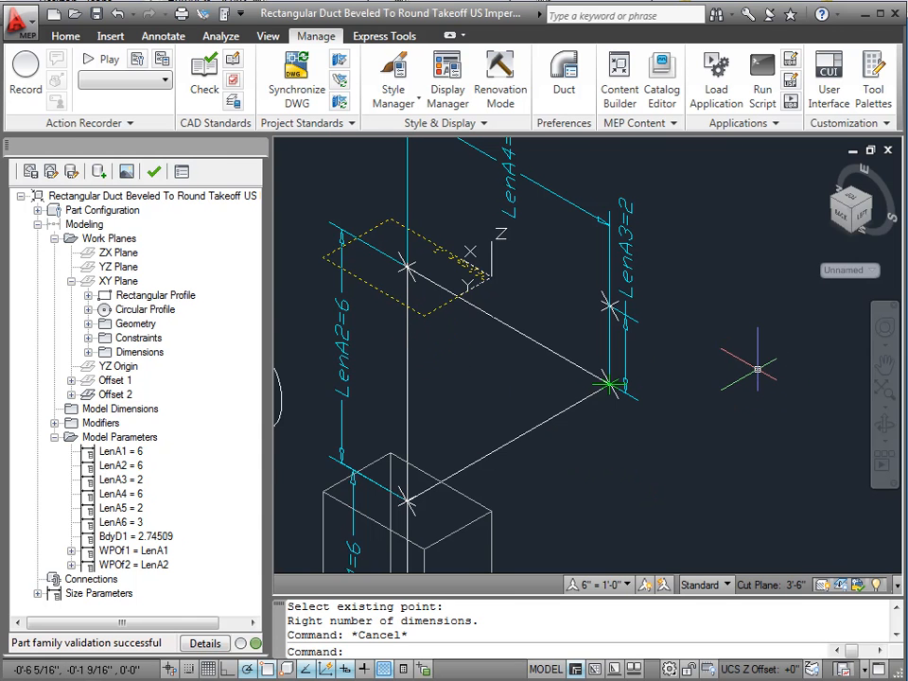
pyautogui.rightClick(113, 395)
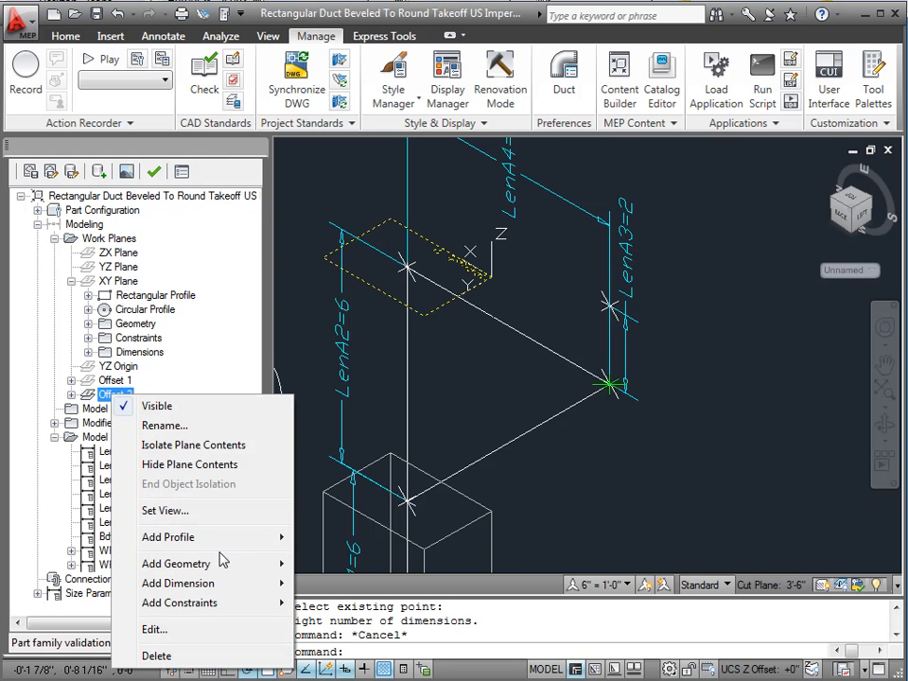
pyautogui.moveTo(223, 543)
pyautogui.click(327, 535)
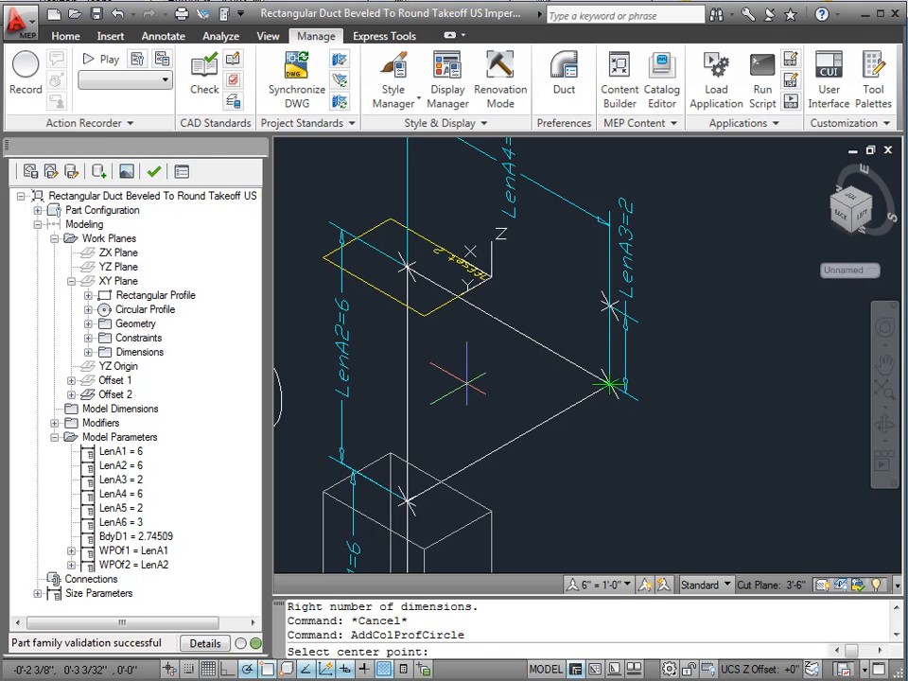
pyautogui.press('Escape')
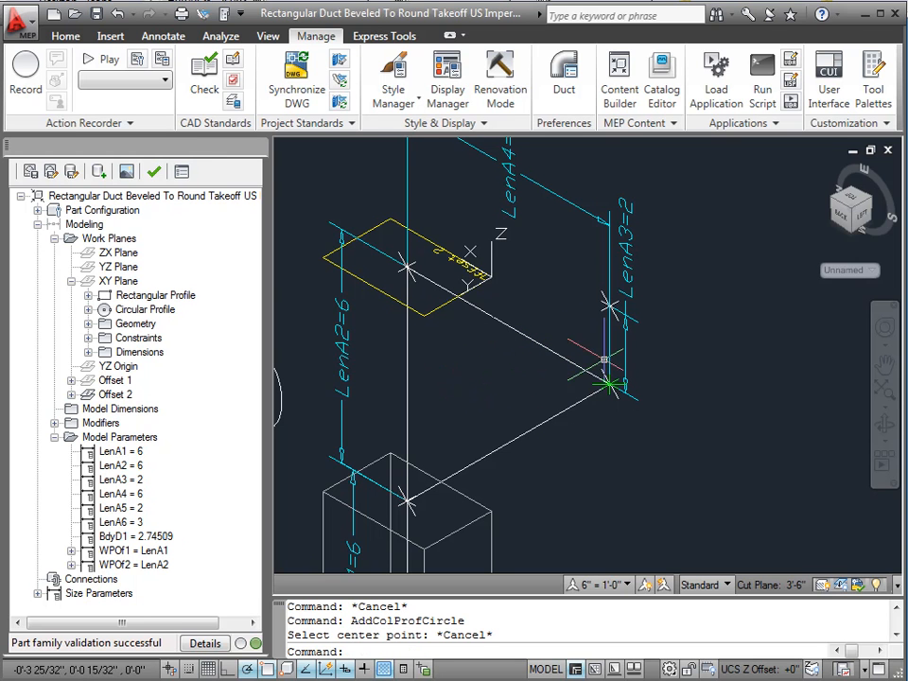
# Turn off the visibility of the rectangular and circular profiles on the XY Plane.
pyautogui.rightClick(124, 297)
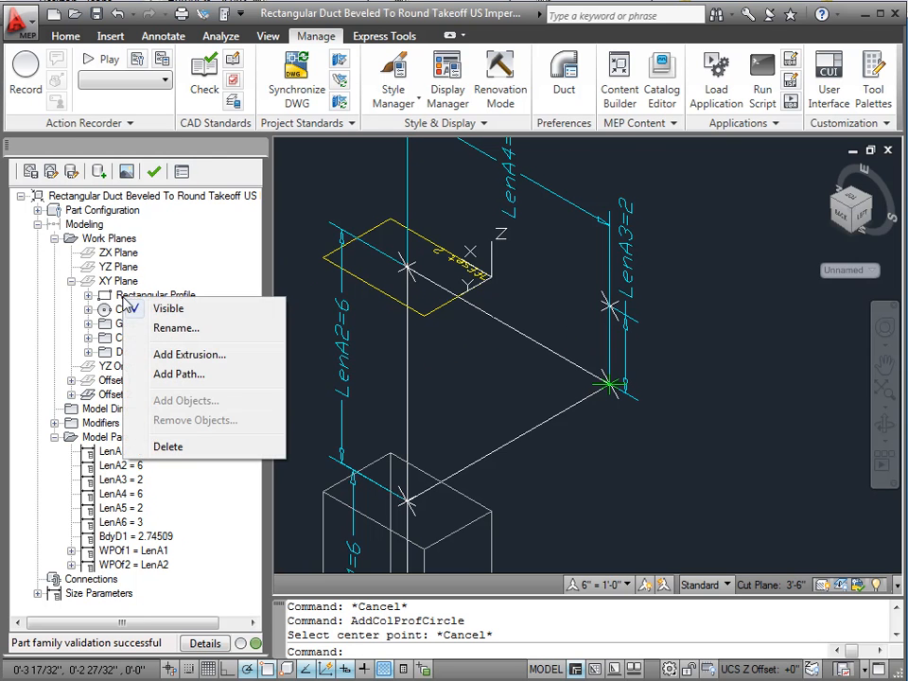
pyautogui.click(152, 305)
pyautogui.rightClick(145, 308)
pyautogui.click(169, 320)
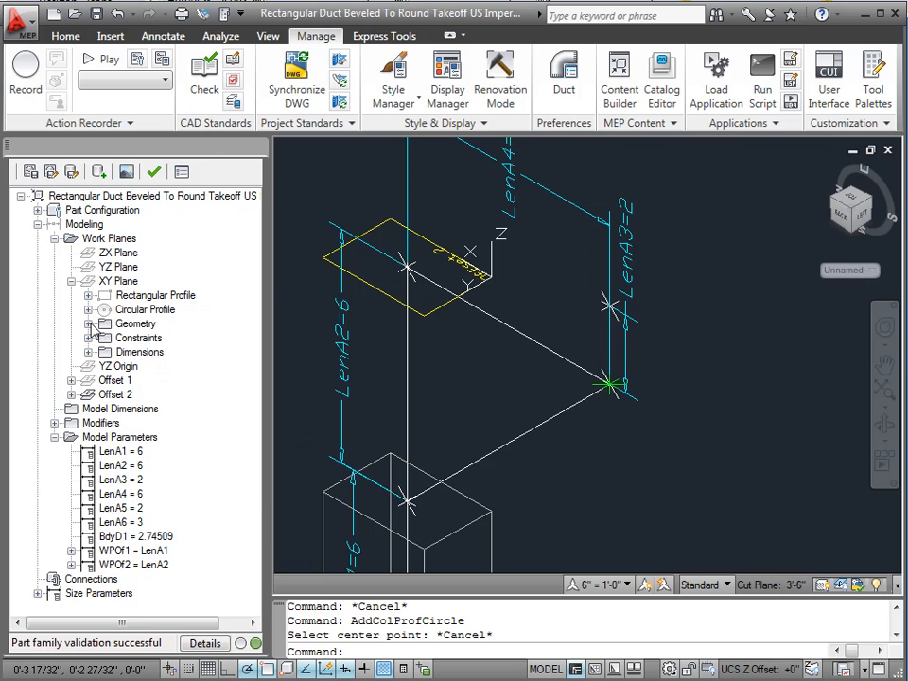
# Turn off the visibility of every 2D point and line in the XY Plane's geometry.
pyautogui.click(88, 323)
pyautogui.rightClick(142, 338)
pyautogui.click(194, 345)
pyautogui.click(154, 351)
pyautogui.rightClick(154, 352)
pyautogui.click(194, 360)
pyautogui.click(152, 366)
pyautogui.rightClick(163, 368)
pyautogui.click(189, 379)
pyautogui.click(146, 382)
pyautogui.rightClick(146, 382)
pyautogui.click(188, 391)
pyautogui.click(151, 394)
pyautogui.rightClick(151, 396)
pyautogui.click(194, 408)
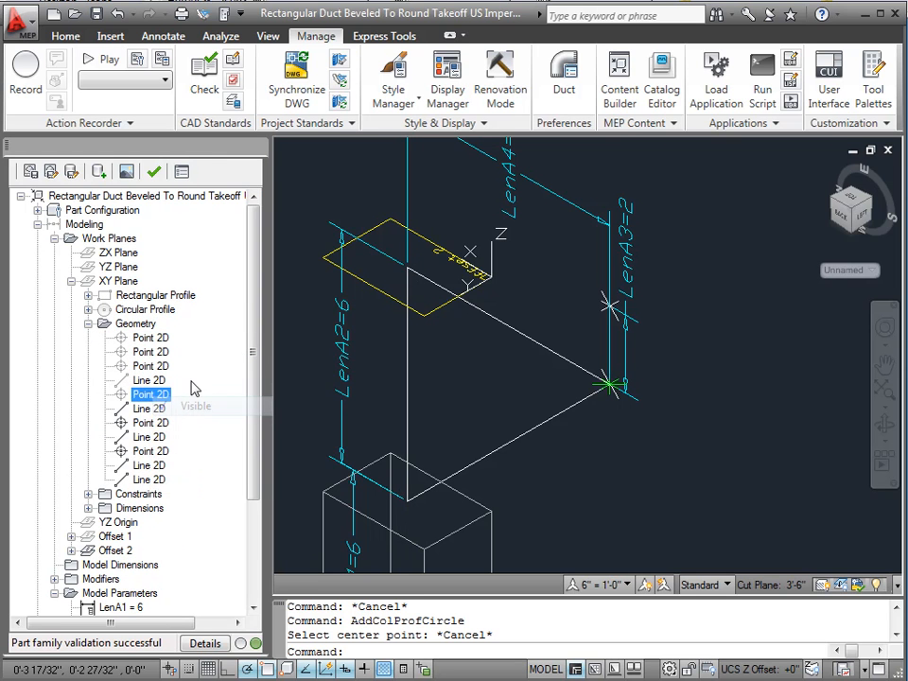
pyautogui.click(150, 408)
pyautogui.rightClick(151, 410)
pyautogui.click(195, 419)
pyautogui.click(151, 423)
pyautogui.rightClick(156, 423)
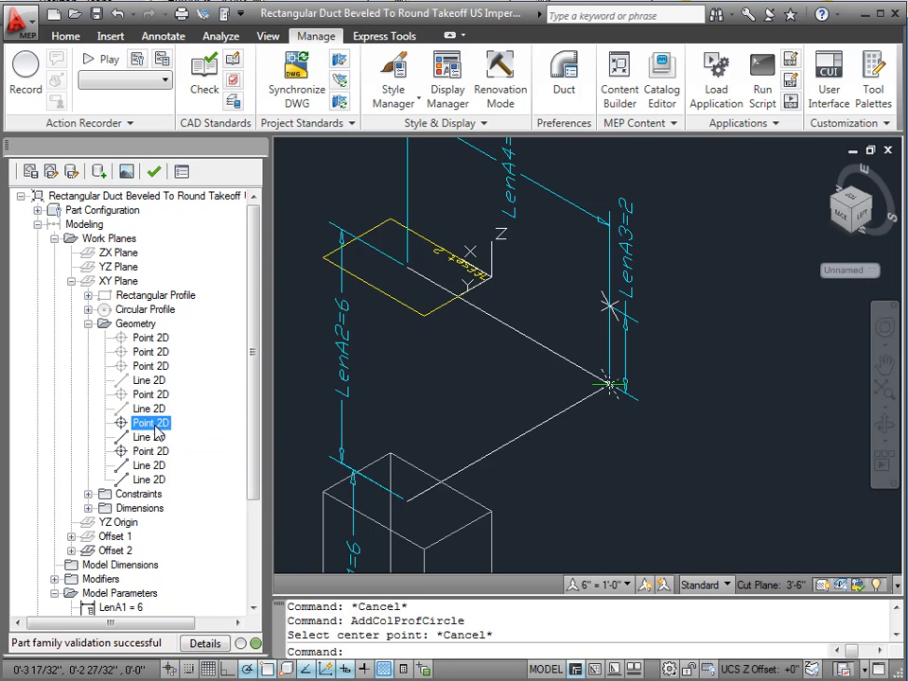
pyautogui.click(197, 437)
pyautogui.click(149, 437)
pyautogui.rightClick(156, 436)
pyautogui.click(184, 447)
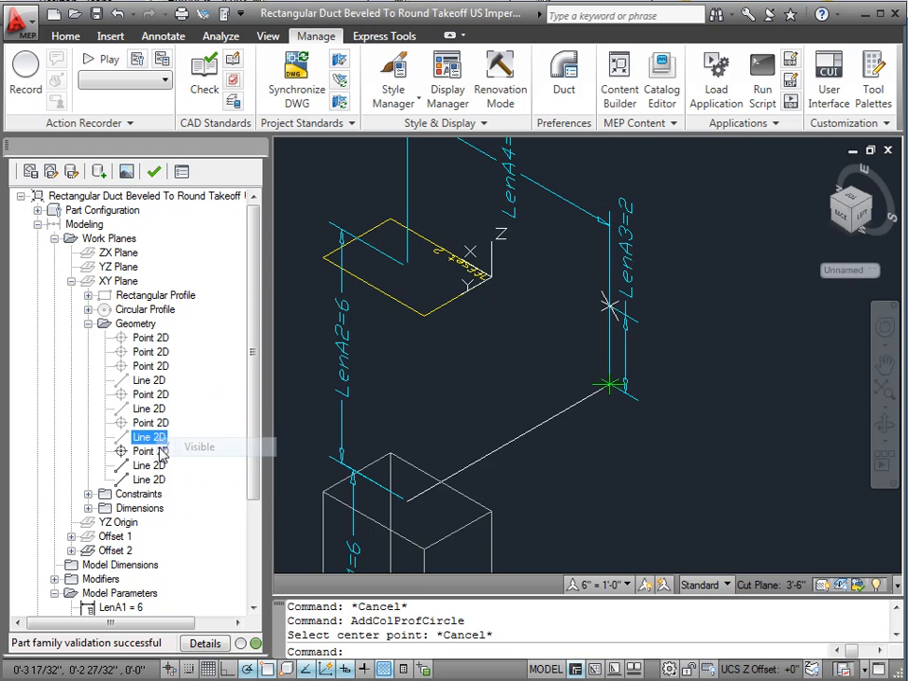
pyautogui.click(149, 451)
pyautogui.rightClick(157, 451)
pyautogui.click(166, 458)
pyautogui.click(148, 465)
pyautogui.rightClick(160, 463)
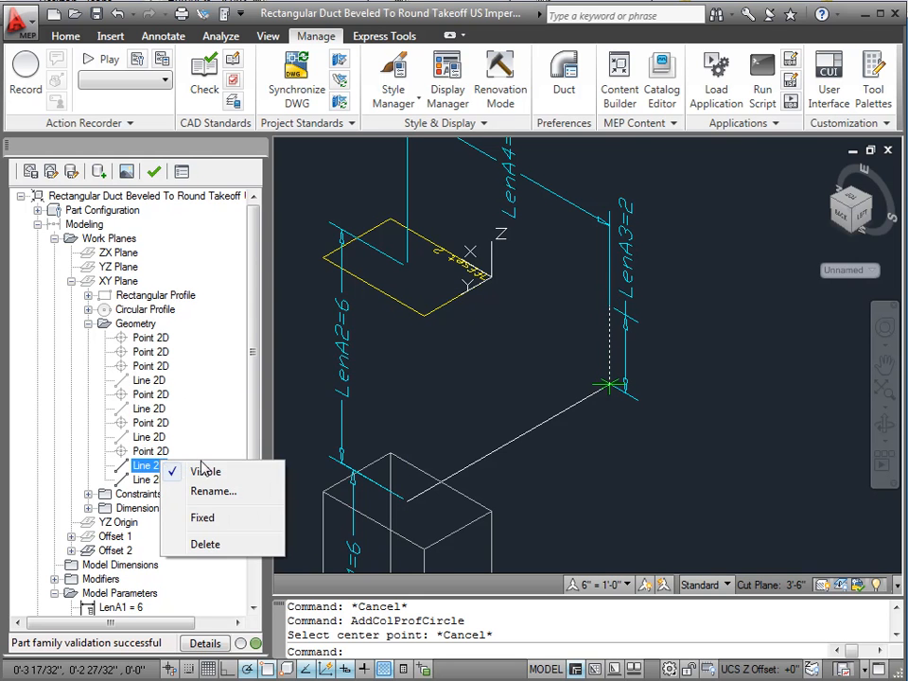
pyautogui.click(207, 471)
pyautogui.click(149, 480)
pyautogui.rightClick(161, 479)
pyautogui.click(202, 482)
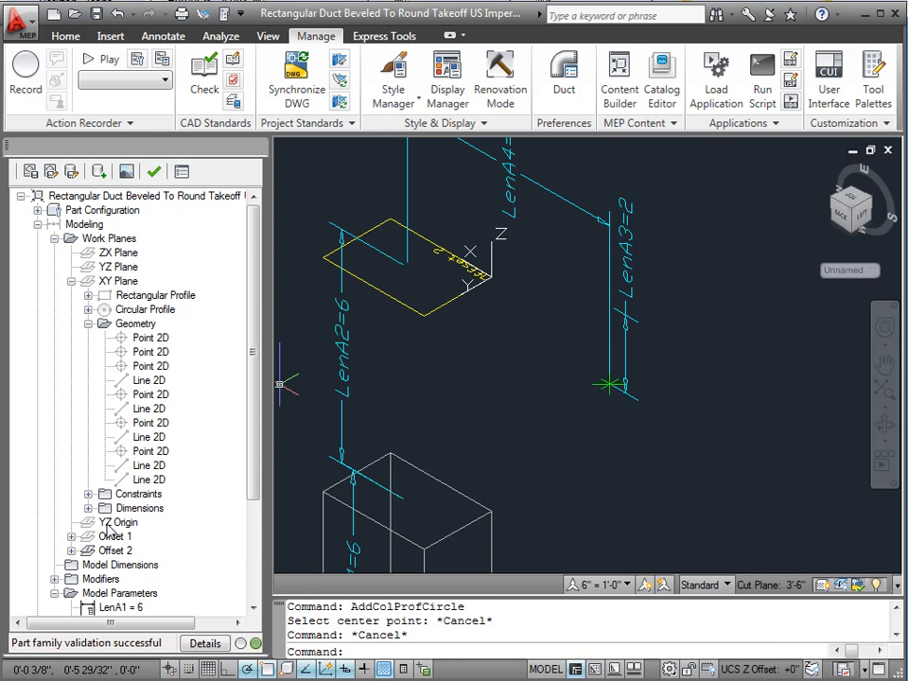
# Add a circular profile on the Offset 2 work plane, centred on the projected reference point, with a radius of about 1.7 inches.
pyautogui.rightClick(107, 556)
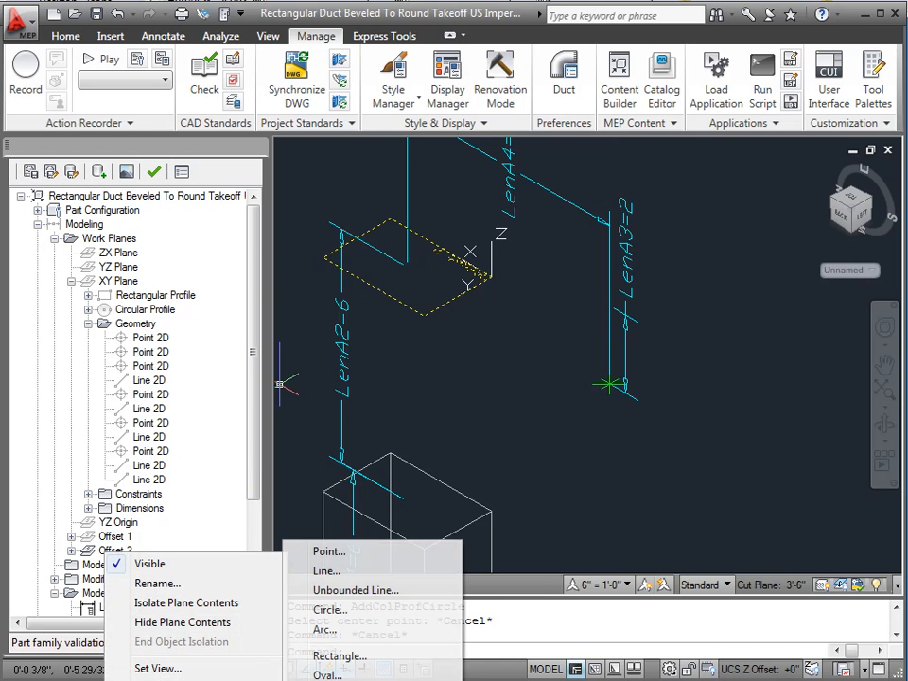
pyautogui.click(340, 677)
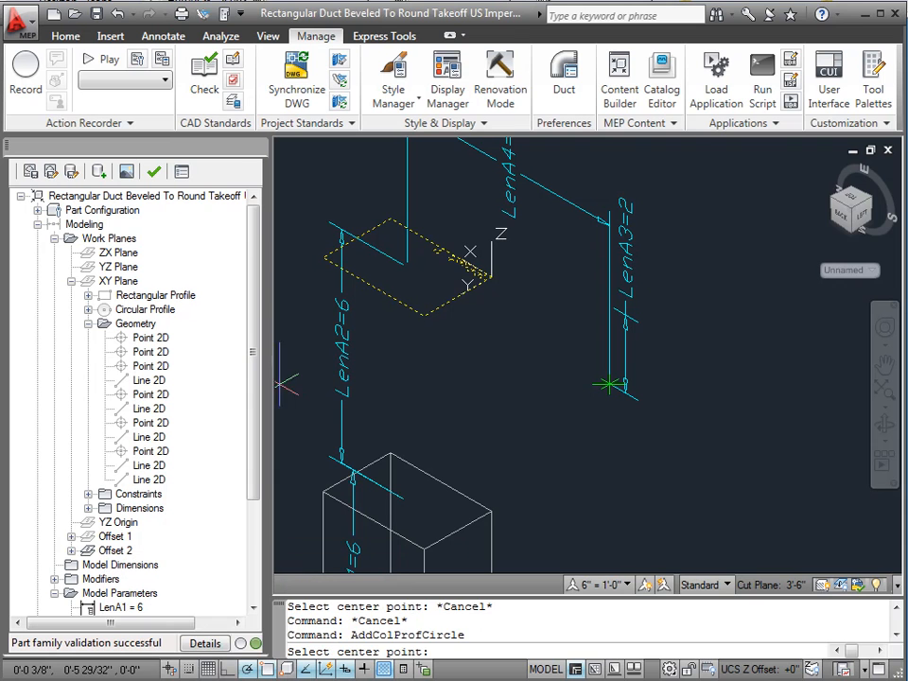
pyautogui.click(607, 384)
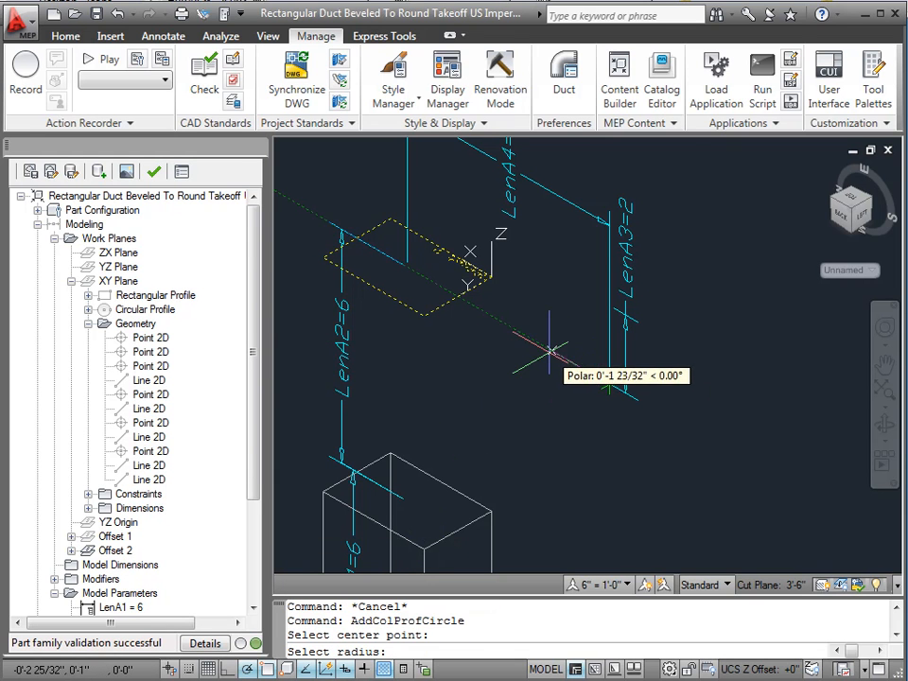
pyautogui.click(552, 351)
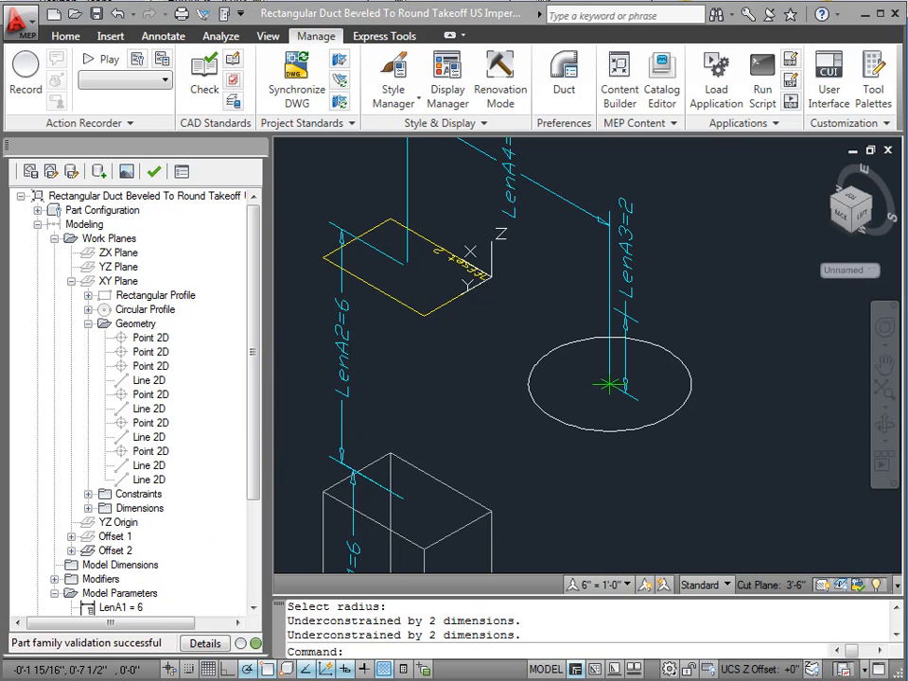
# Add a diameter dimension to the circular profile on the Offset 2 work plane, placed just outside the circle.
pyautogui.click(88, 324)
pyautogui.rightClick(119, 401)
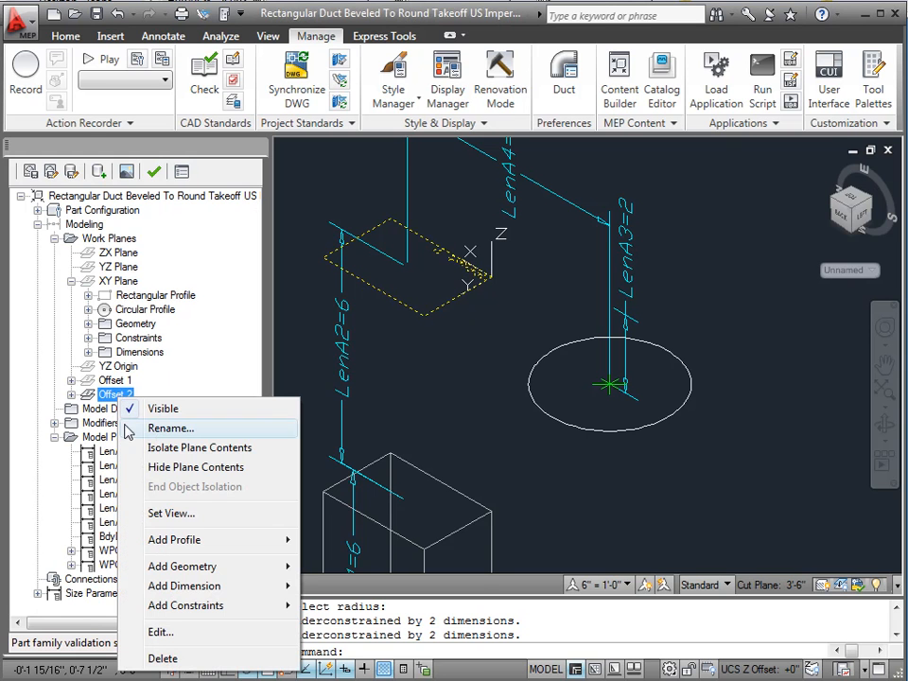
pyautogui.moveTo(199, 592)
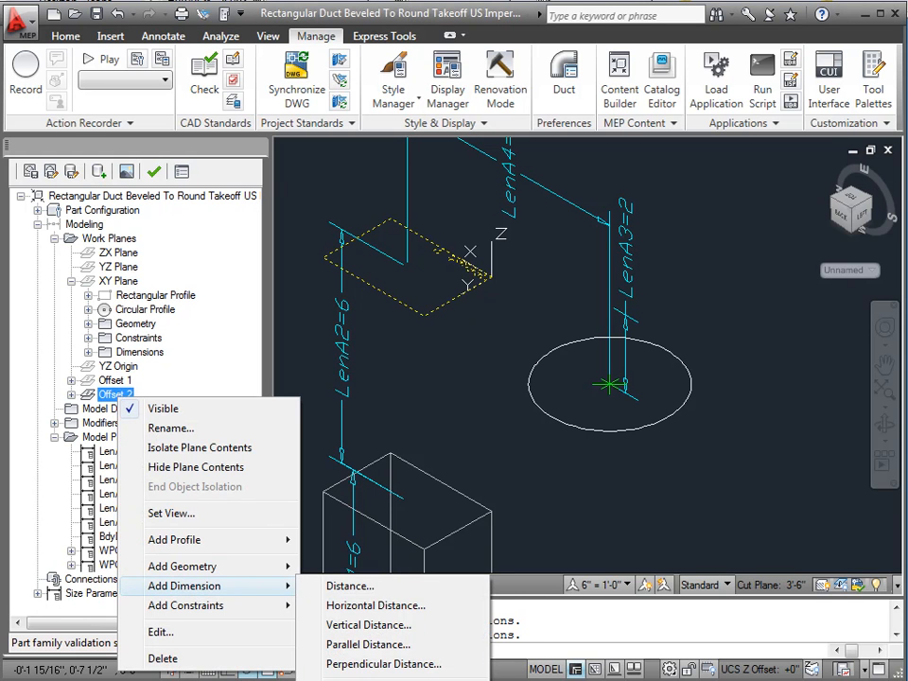
pyautogui.click(398, 680)
pyautogui.click(614, 431)
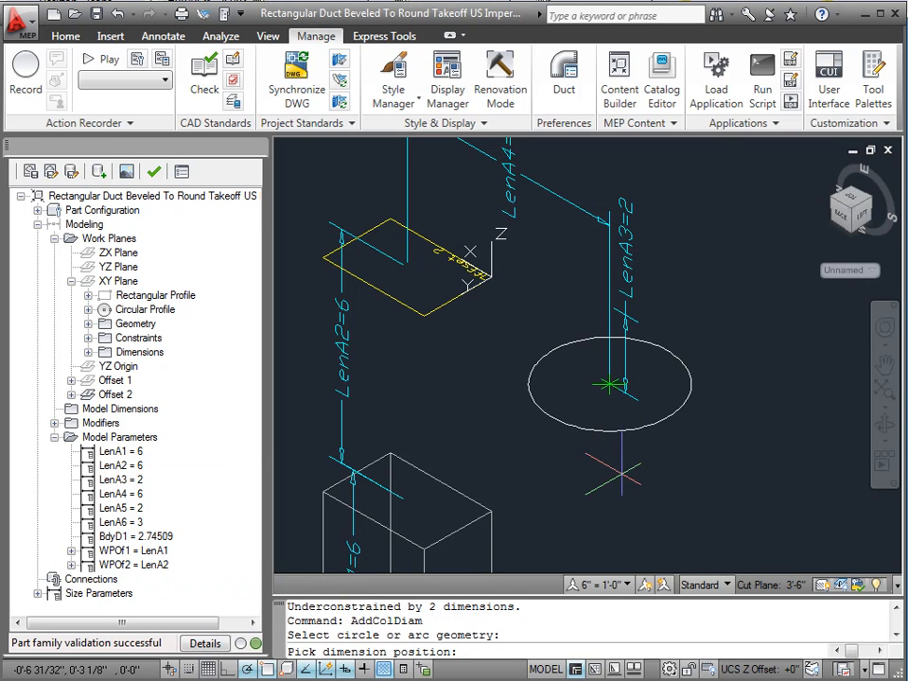
pyautogui.click(455, 348)
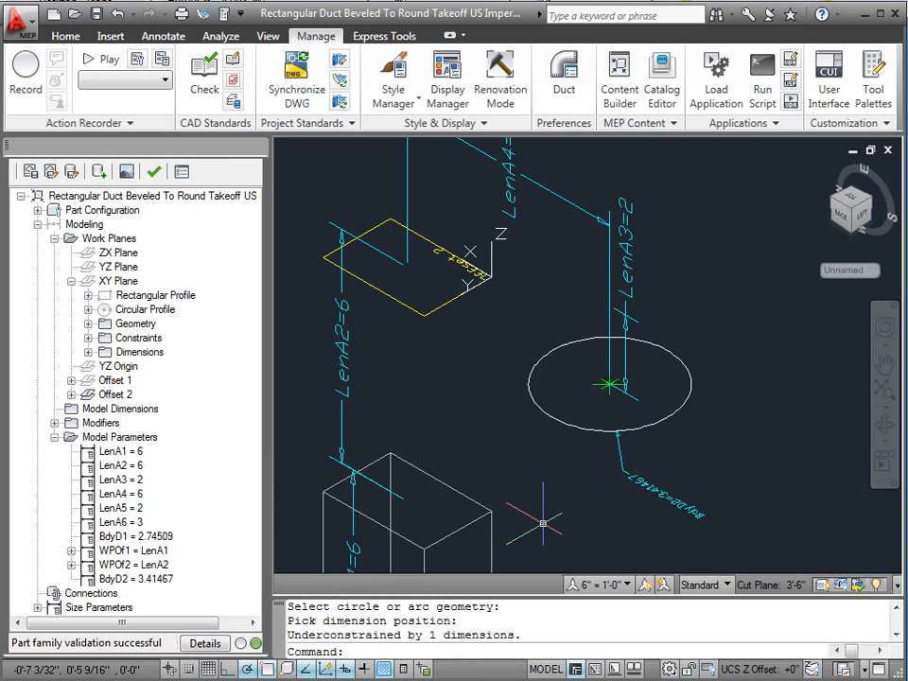